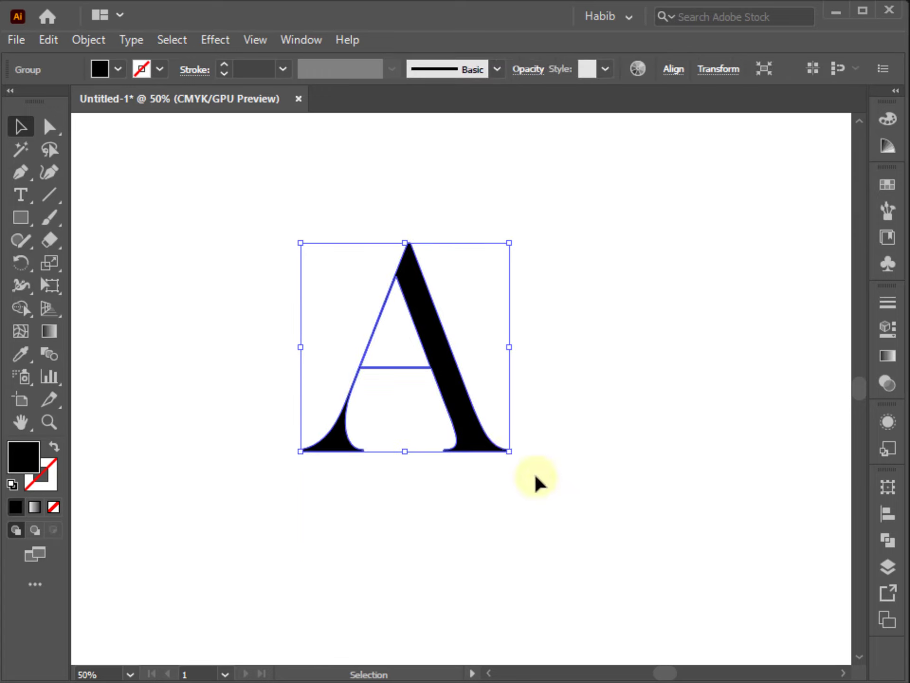
Step: Enlarge the letter A and erase the middle section of its thin crossbar with the Eraser
drag(510, 452, 560, 522)
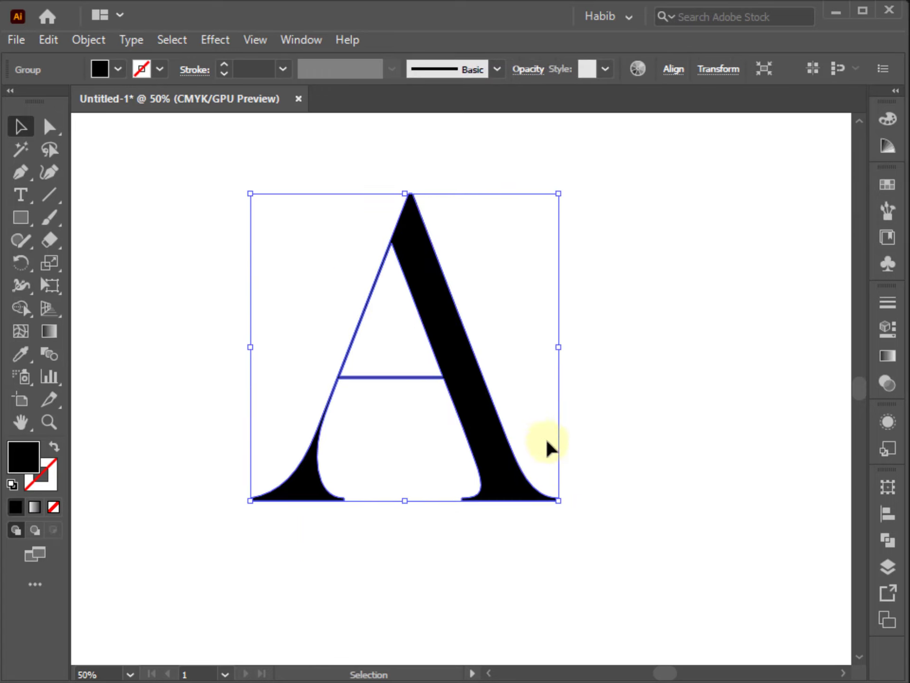
click(647, 356)
click(52, 233)
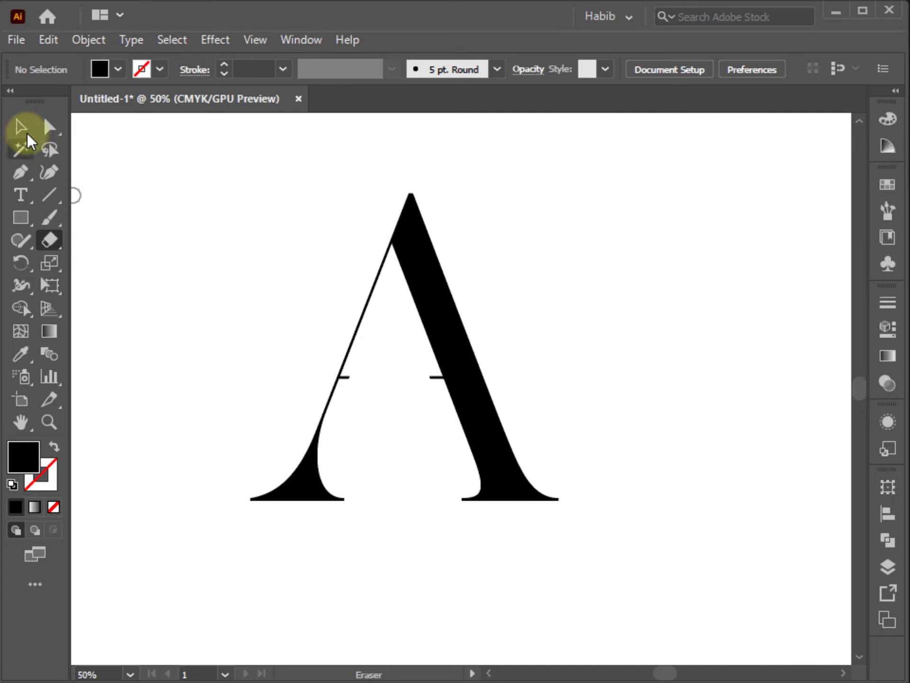
Step: Remove the crossbar stub on the A's thin left stroke by deleting its anchor points
drag(21, 175, 104, 226)
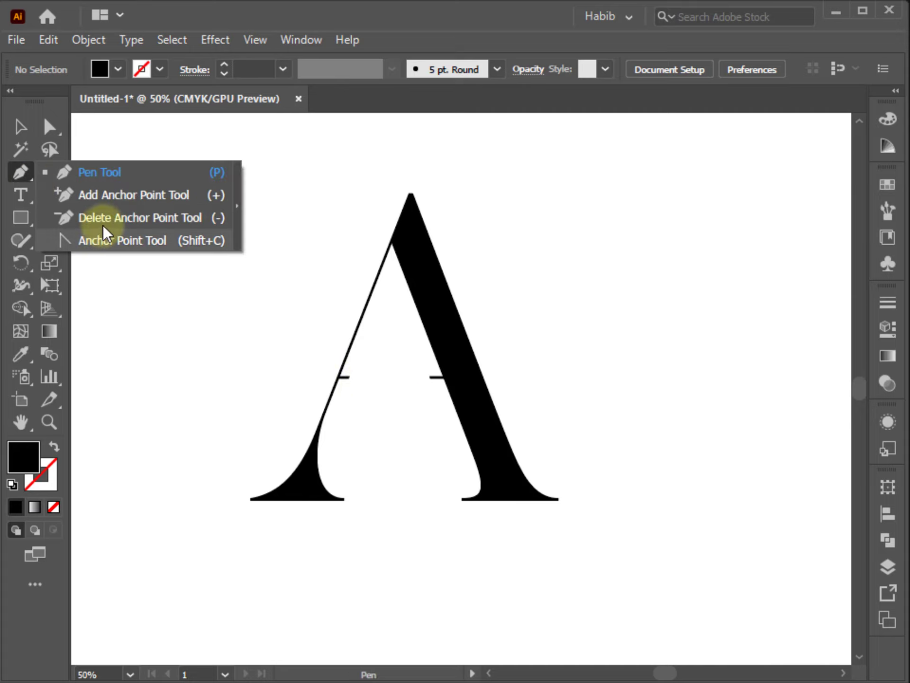
click(104, 221)
scroll(355, 389, up, 5)
click(323, 309)
click(320, 321)
click(257, 320)
Step: Delete the four anchor points of the crossbar stub on the thick right stroke, then deselect the letter
scroll(356, 348, down, 1)
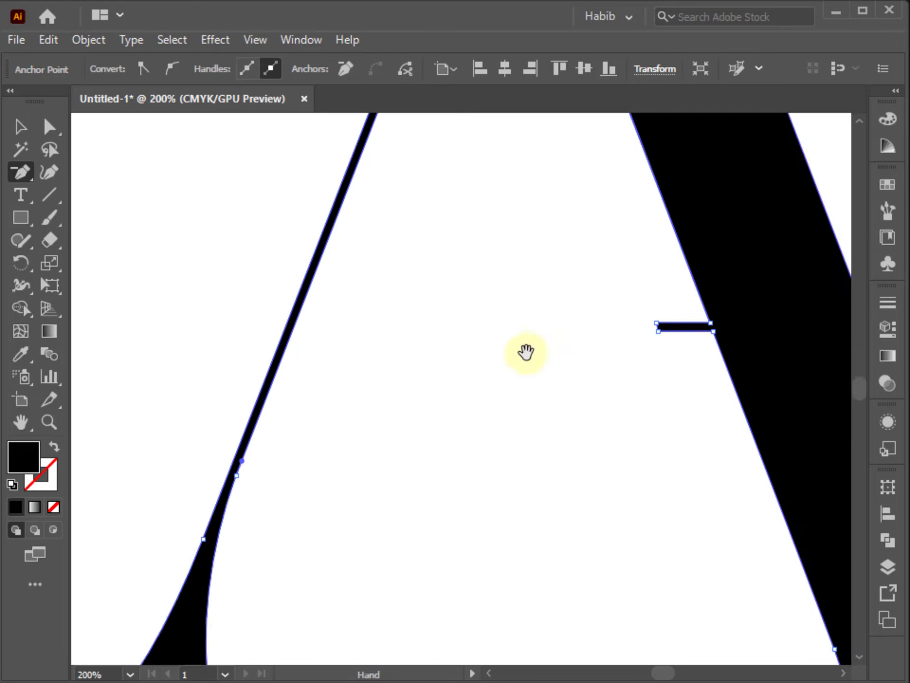
drag(527, 354, 403, 381)
scroll(530, 370, up, 2)
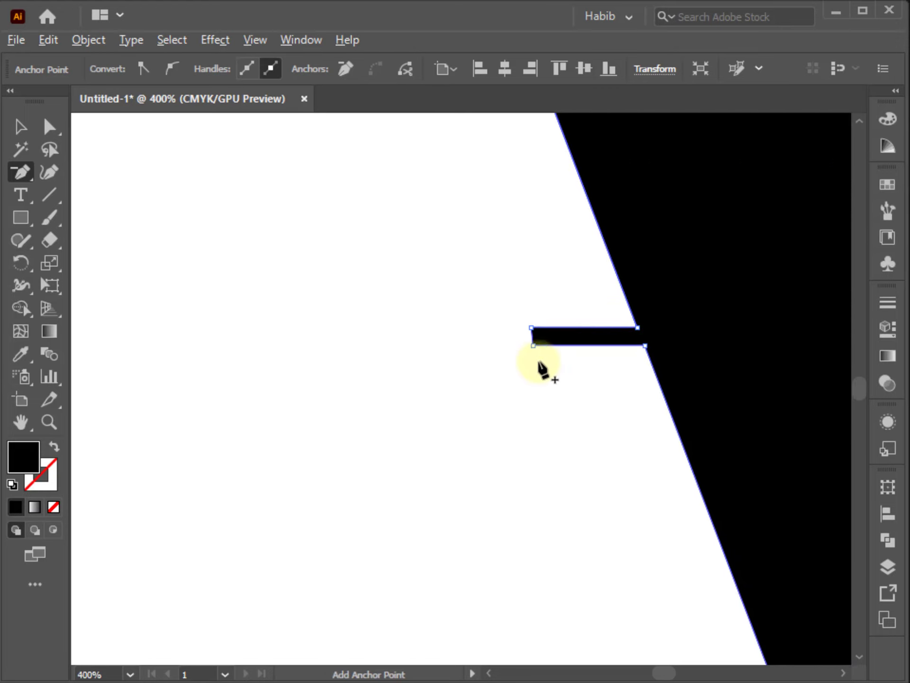
click(645, 345)
click(638, 327)
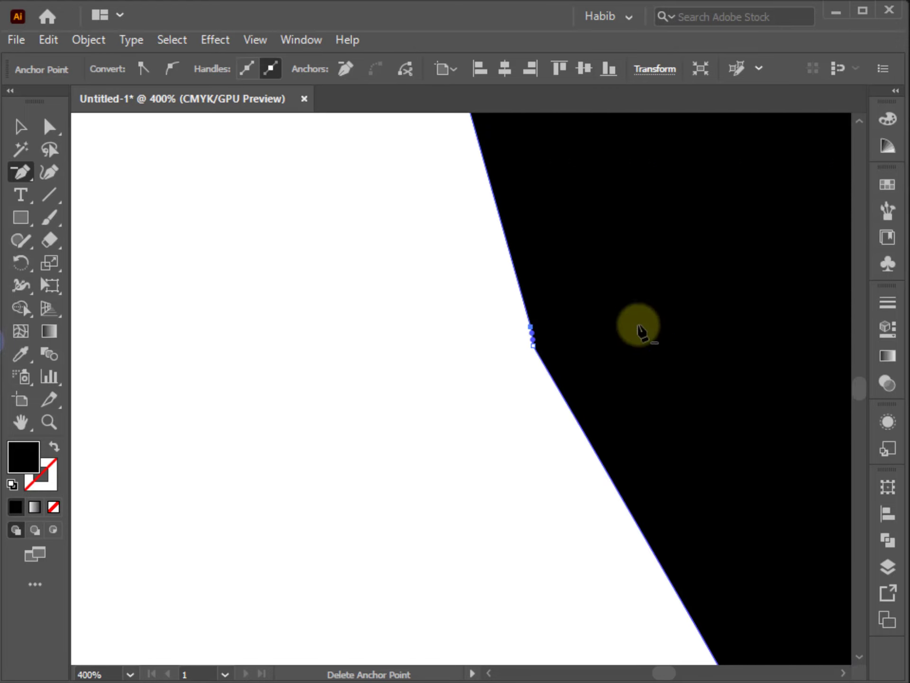
click(531, 339)
click(531, 327)
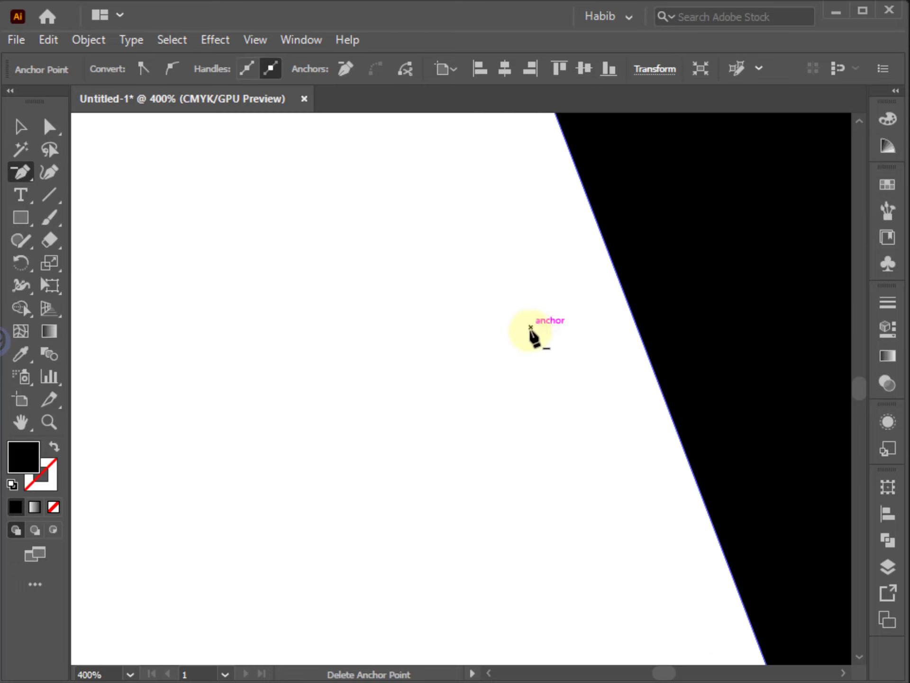
key(ctrl+0)
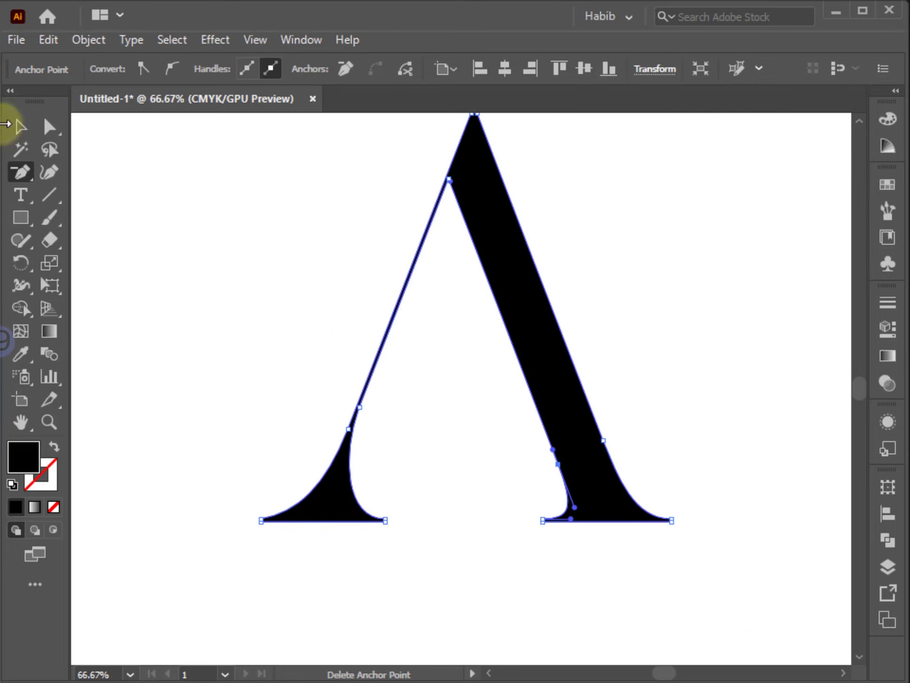
click(16, 130)
click(165, 178)
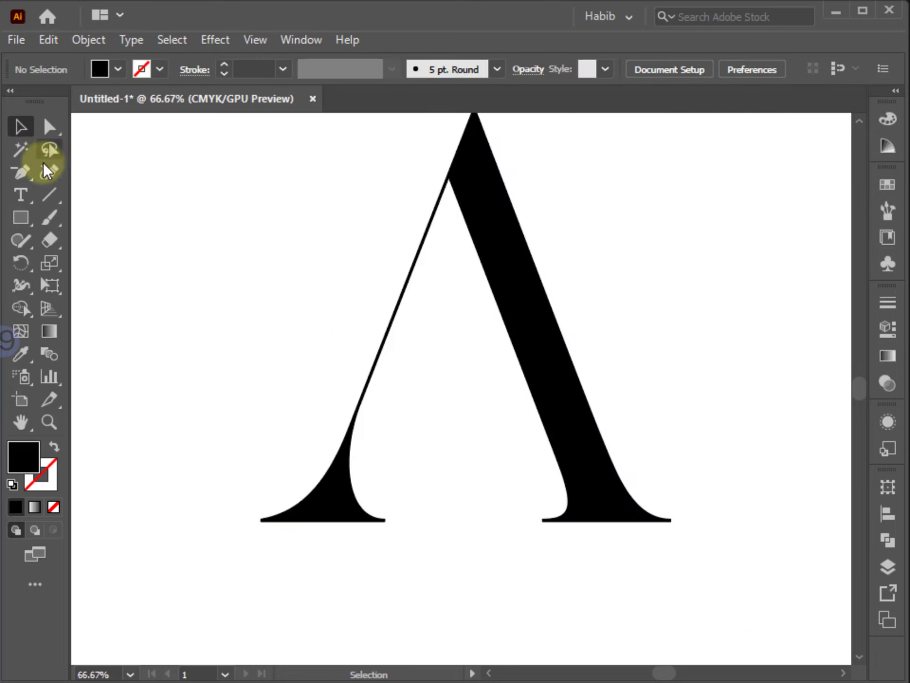
Step: Draw an S-shaped crossbar path with the Pen tool from inside the thick right stroke to the anchor on the thin left stroke
drag(30, 171, 74, 173)
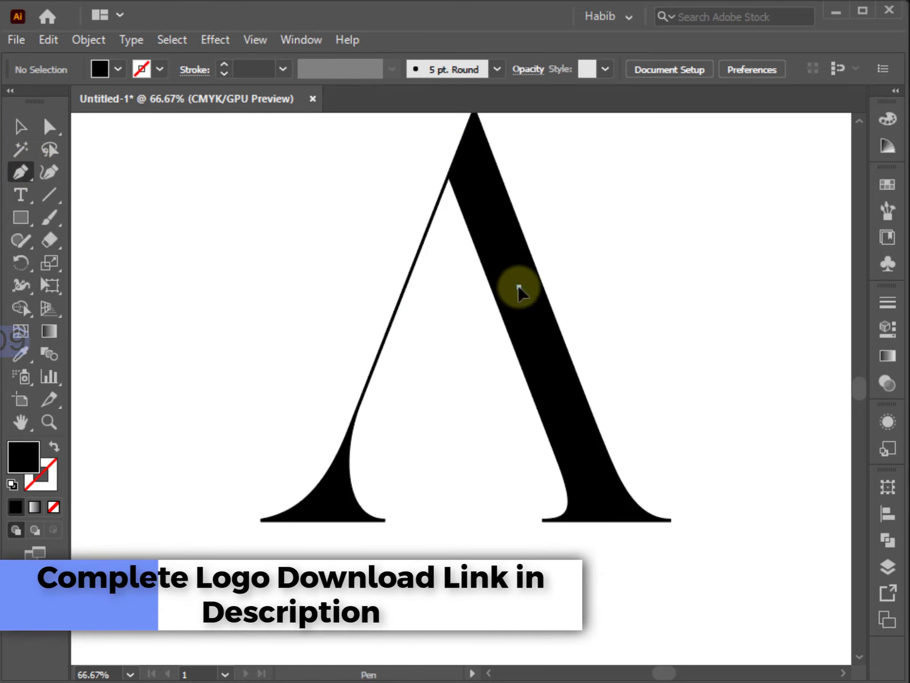
click(518, 286)
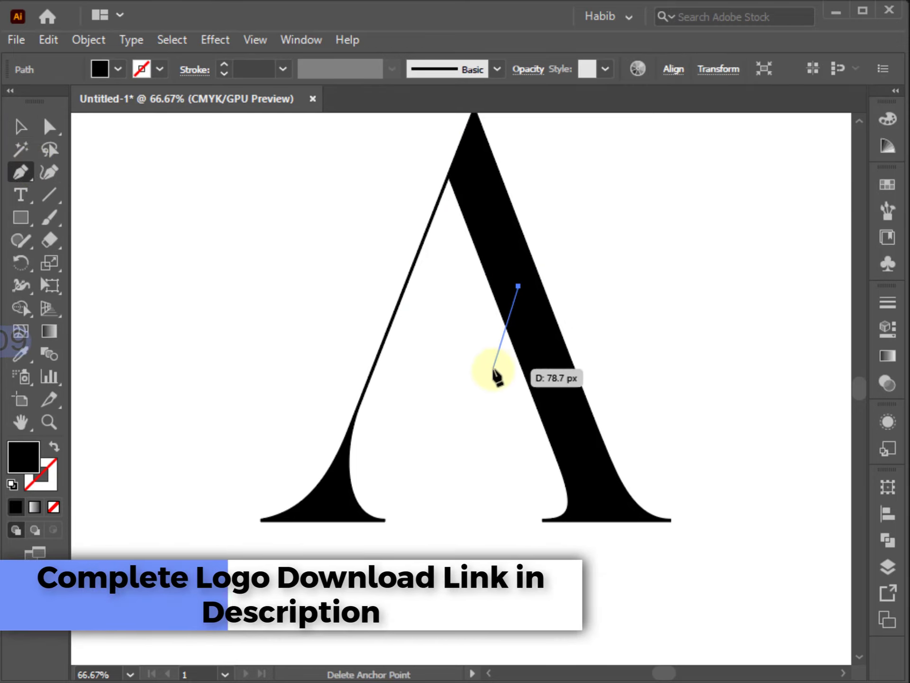
click(466, 366)
drag(466, 366, 401, 368)
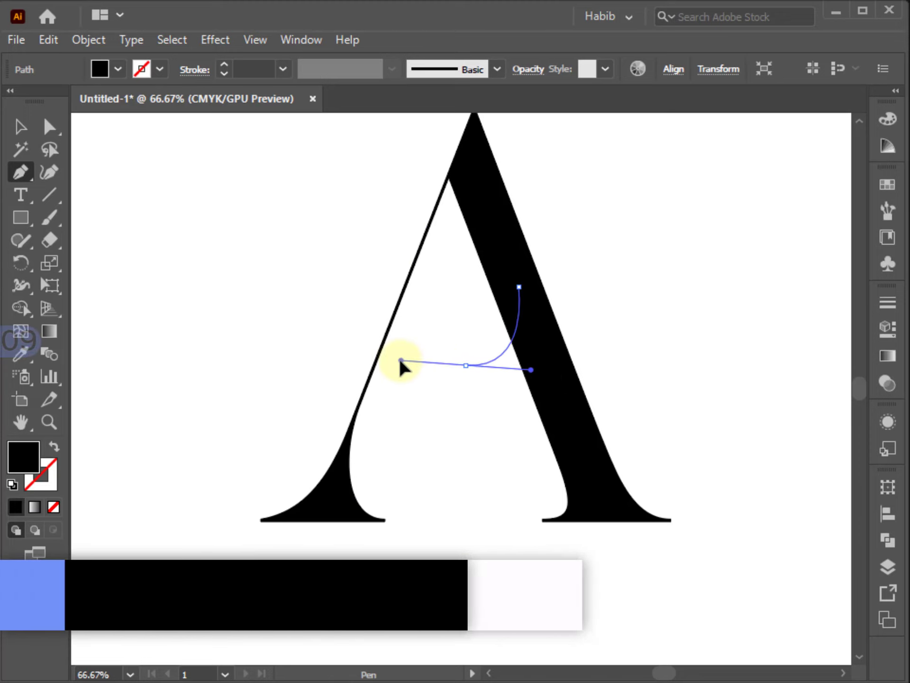
key(ctrl+z)
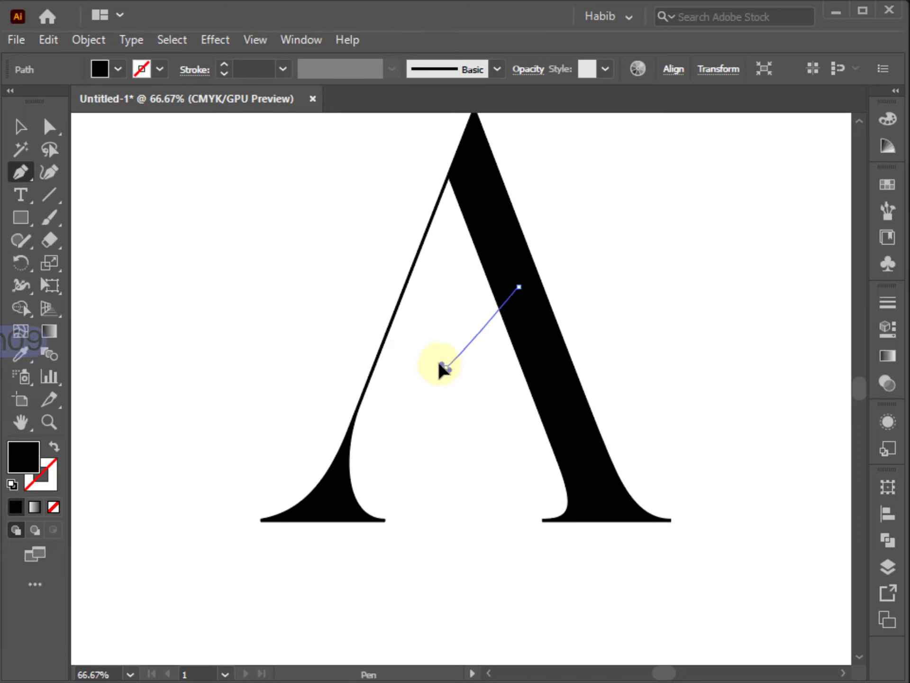
drag(392, 353, 362, 367)
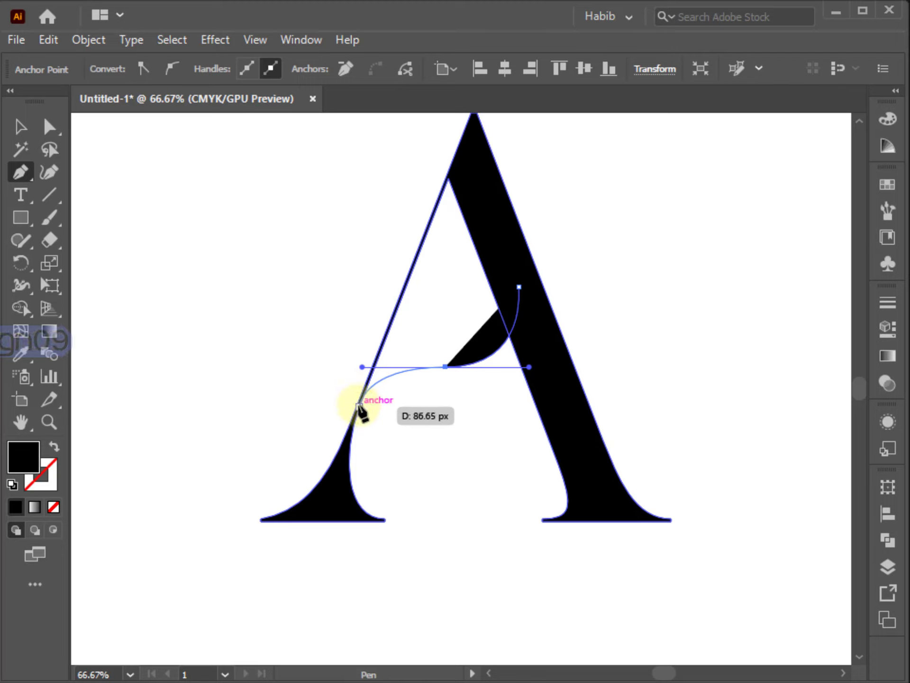
drag(359, 406, 6, 169)
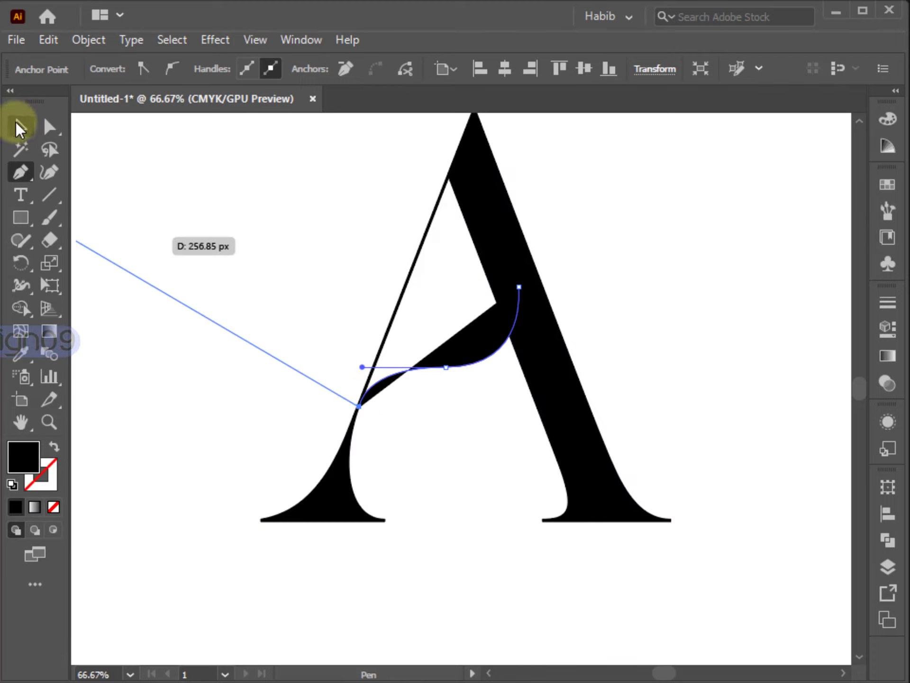
drag(18, 128, 18, 128)
click(18, 128)
Step: Shorten the middle anchor's left handle to the thin stroke, and swap the curve's fill and stroke so only a black stroke remains
click(49, 127)
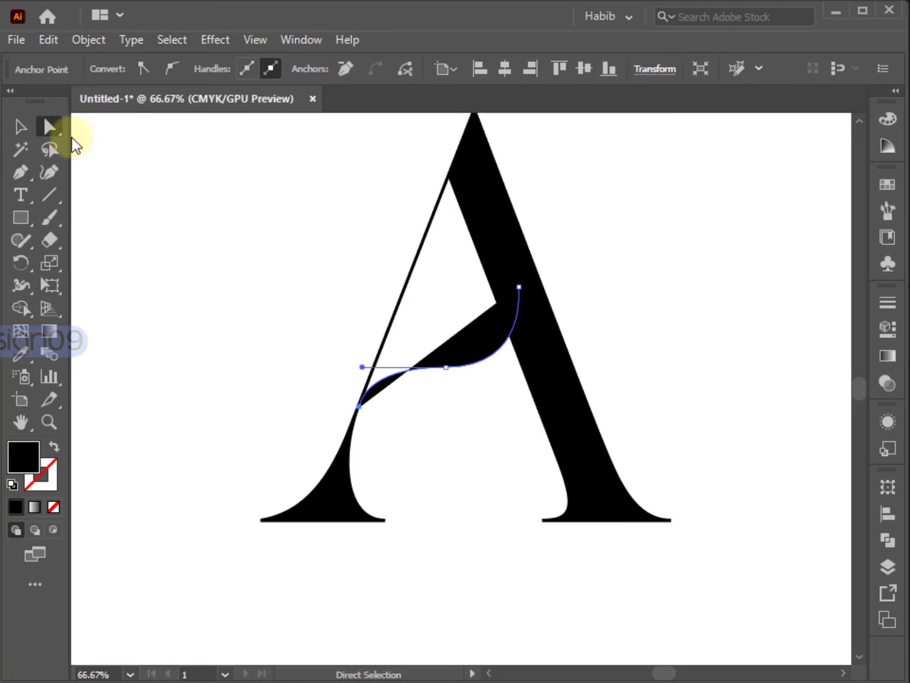
scroll(365, 356, up, 2)
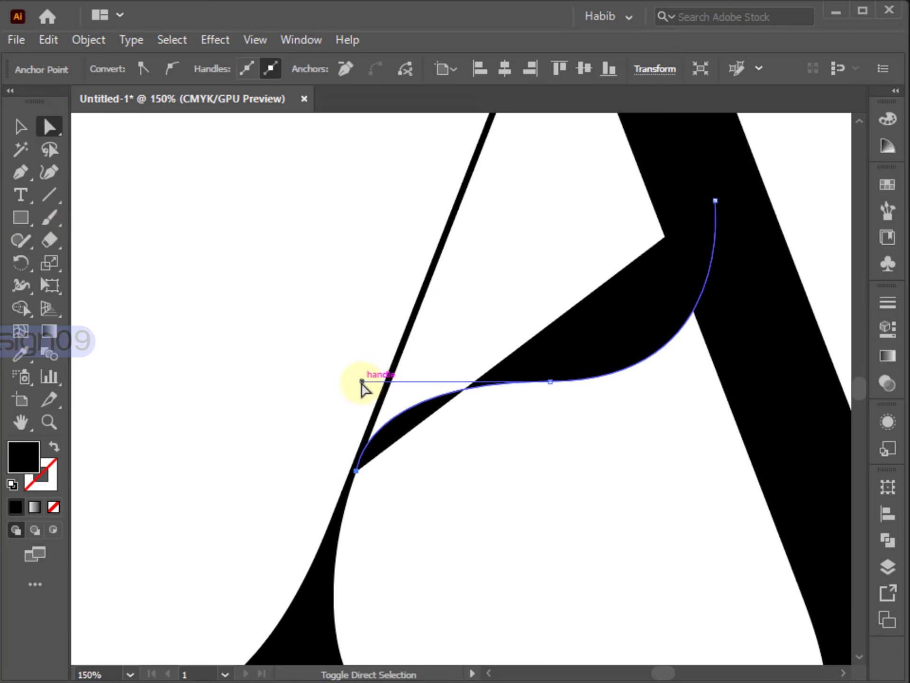
drag(368, 383, 388, 382)
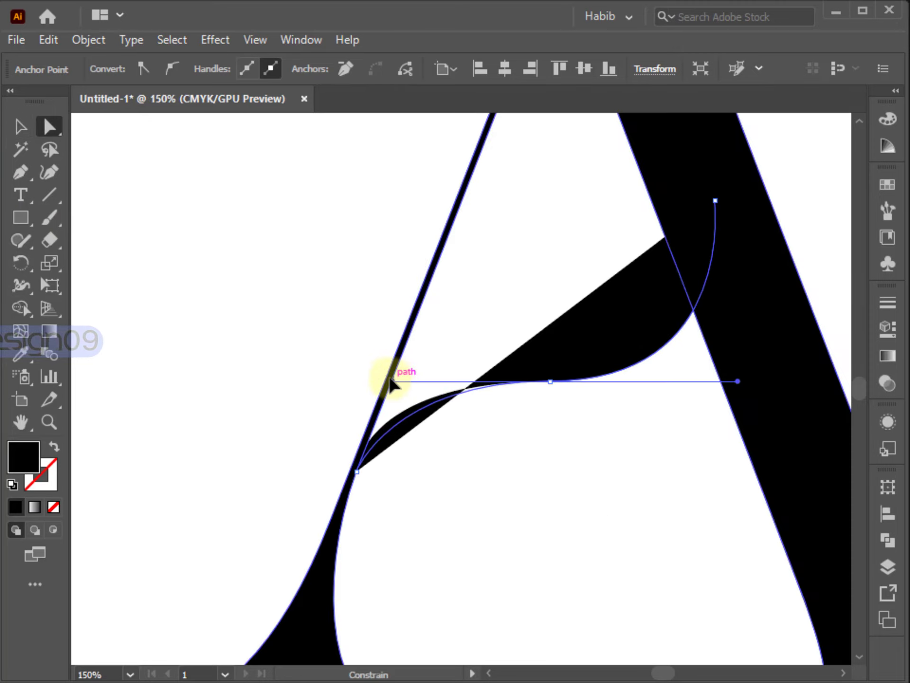
scroll(435, 460, up, 2)
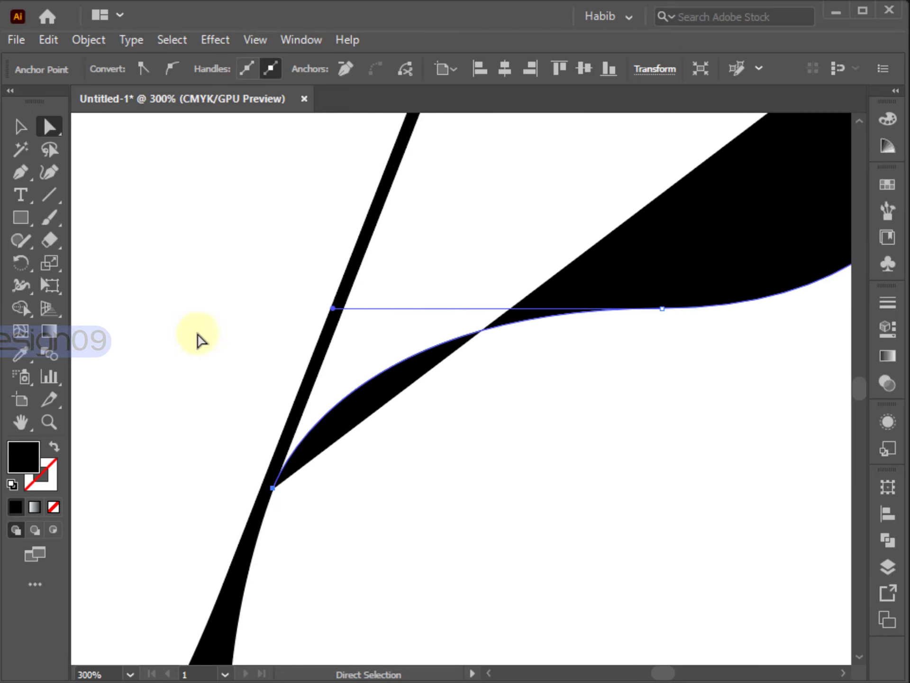
click(55, 447)
scroll(345, 417, down, 2)
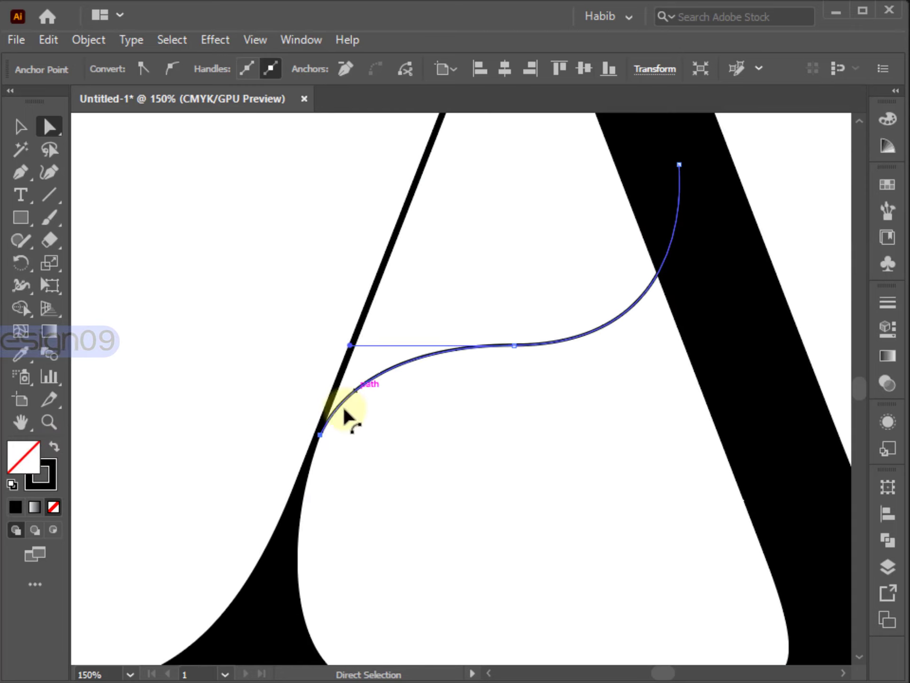
Step: Fine-tune the middle anchor's left handle by raising it slightly, so the curve meets the thin left stroke smoothly
scroll(313, 459, up, 4)
drag(363, 393, 350, 396)
scroll(368, 390, down, 1)
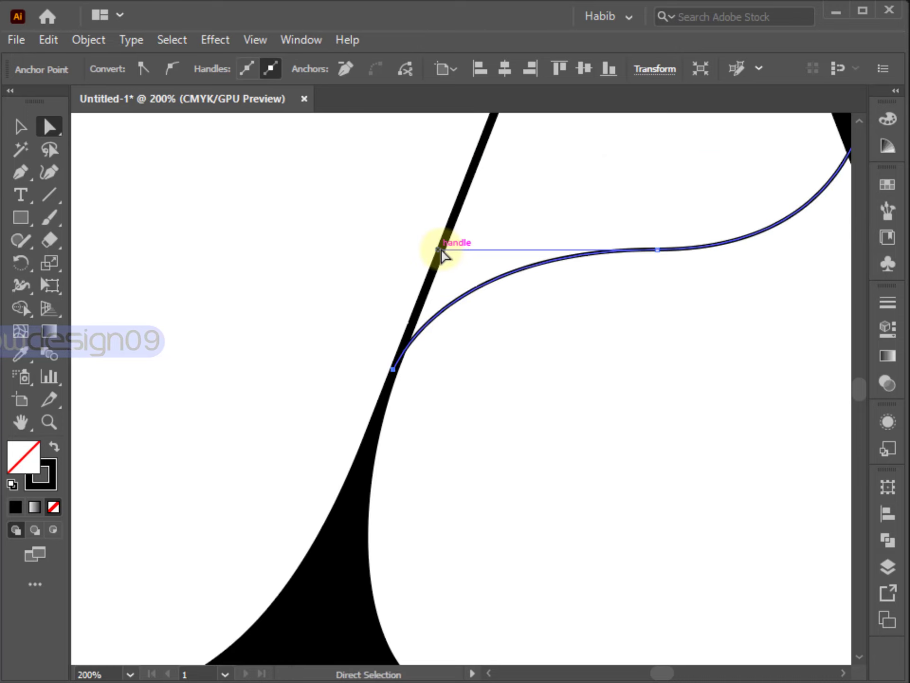
drag(436, 250, 433, 239)
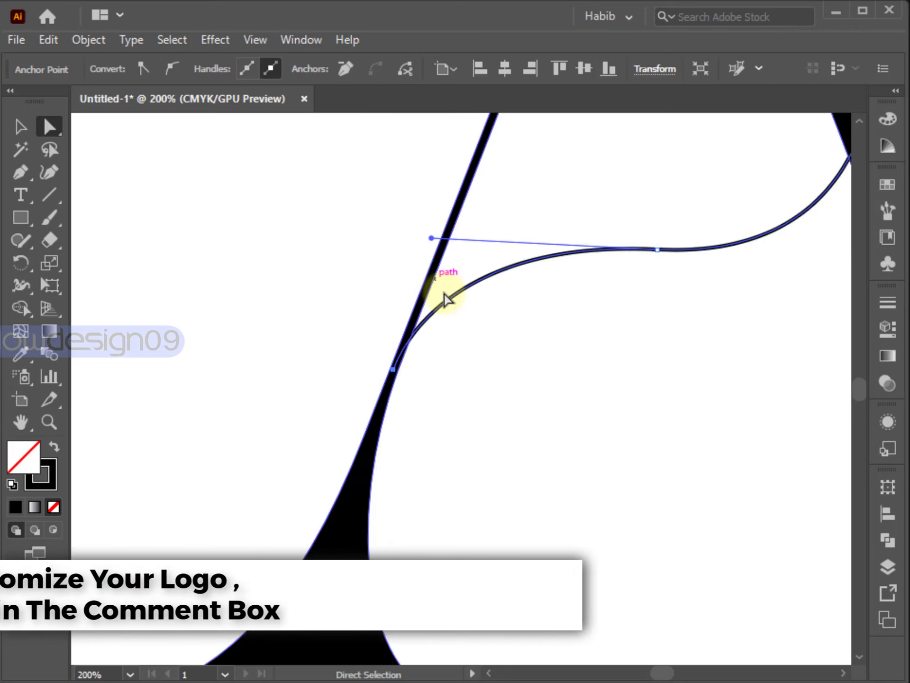
scroll(443, 301, down, 2)
Step: Select the whole crossbar curve and set its stroke weight to 25 pt
drag(498, 346, 415, 369)
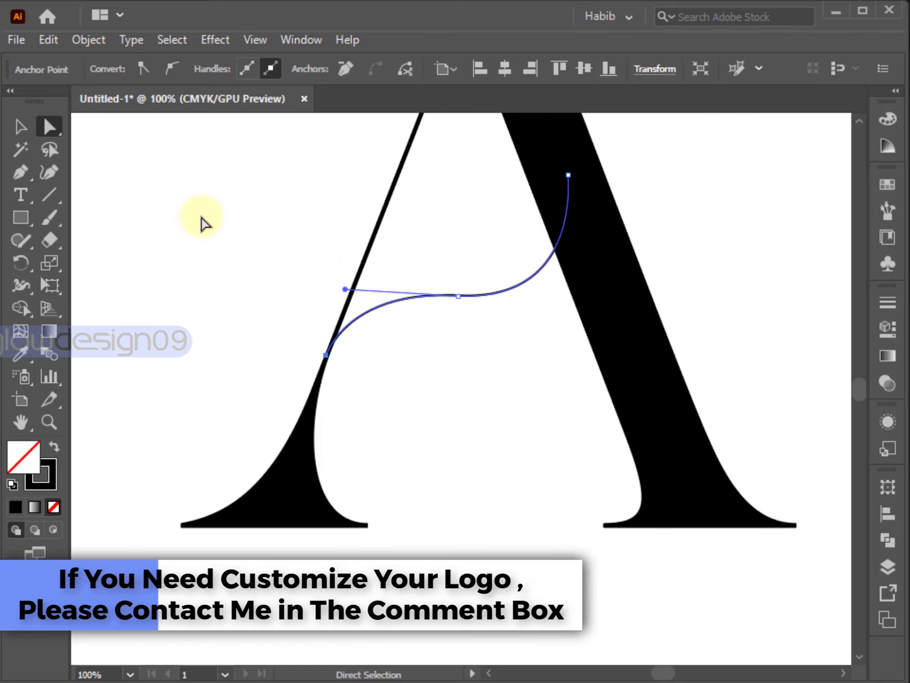
click(21, 126)
drag(230, 180, 248, 291)
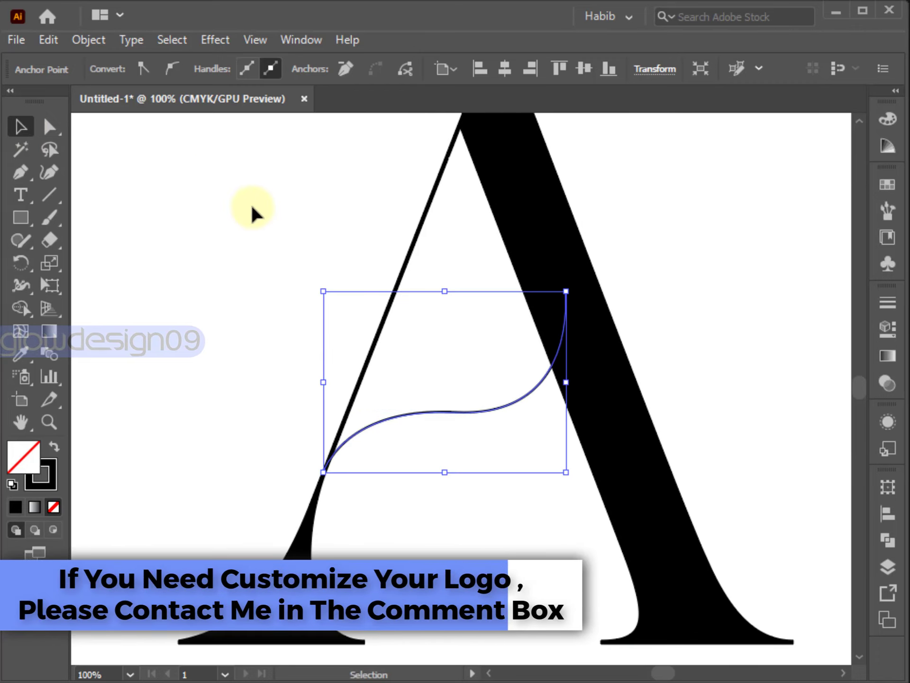
click(451, 398)
click(469, 411)
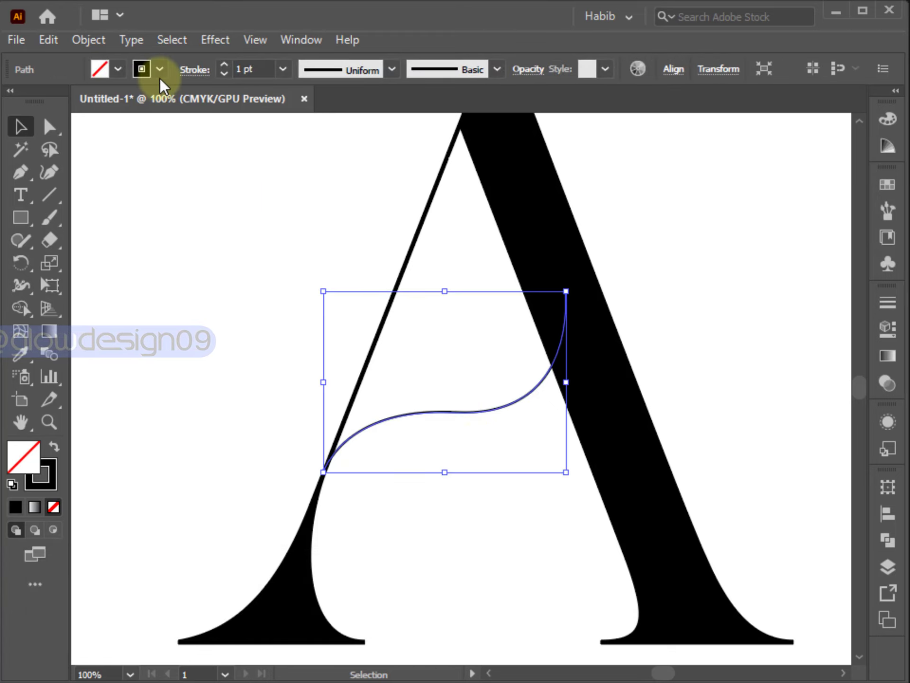
drag(221, 67, 221, 67)
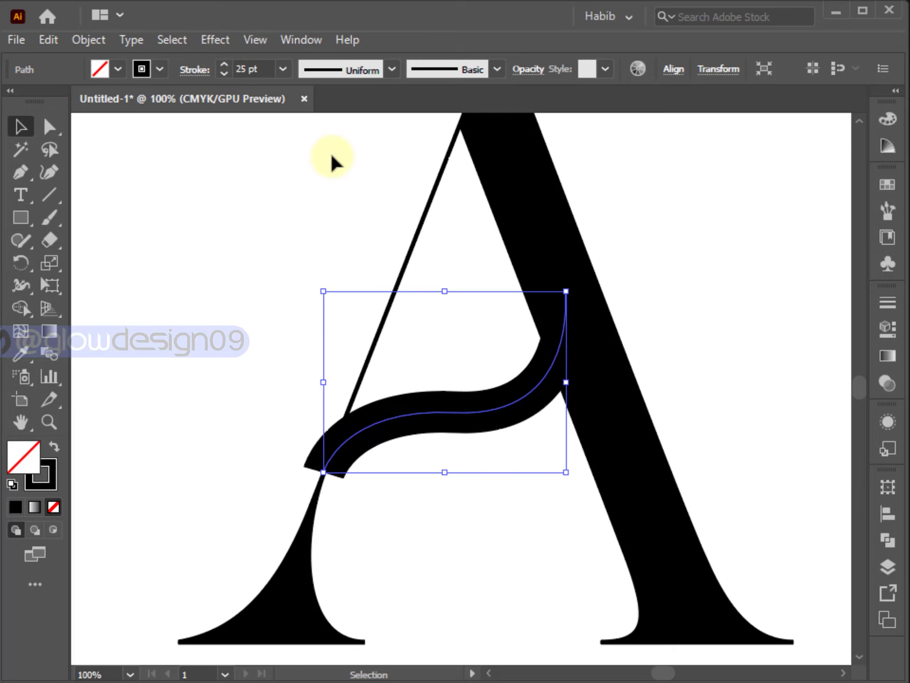
Step: Swap the fill and stroke of the letter A to show it as a 1 pt black outline without fill
drag(380, 228, 574, 377)
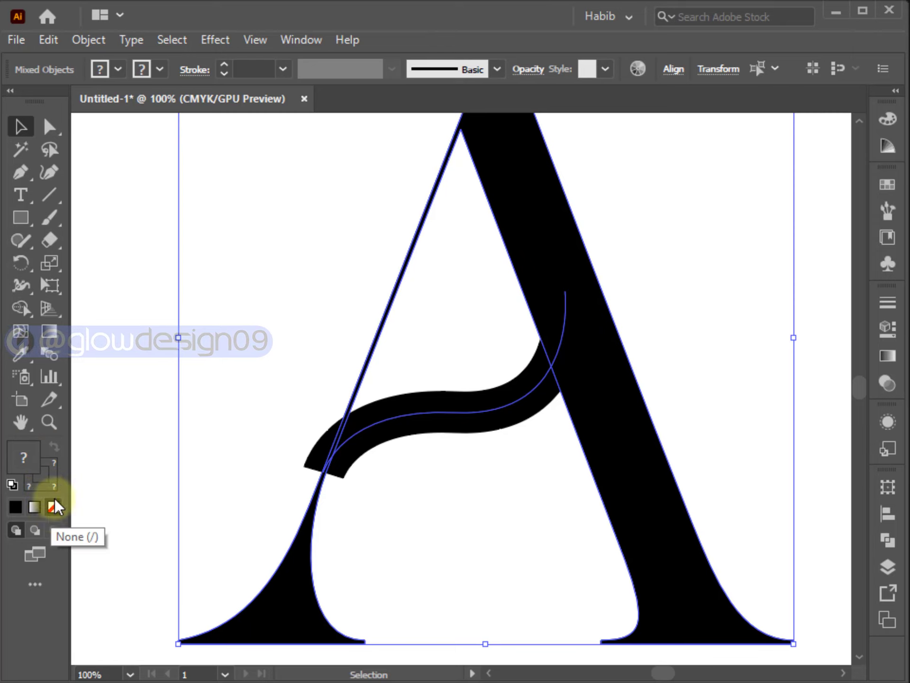
click(105, 391)
click(526, 264)
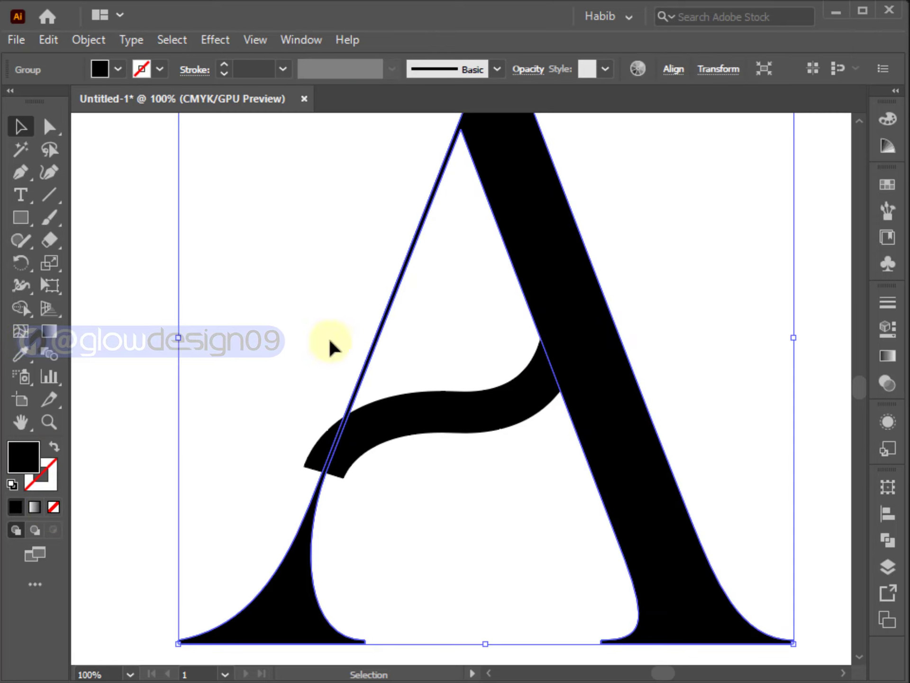
click(55, 447)
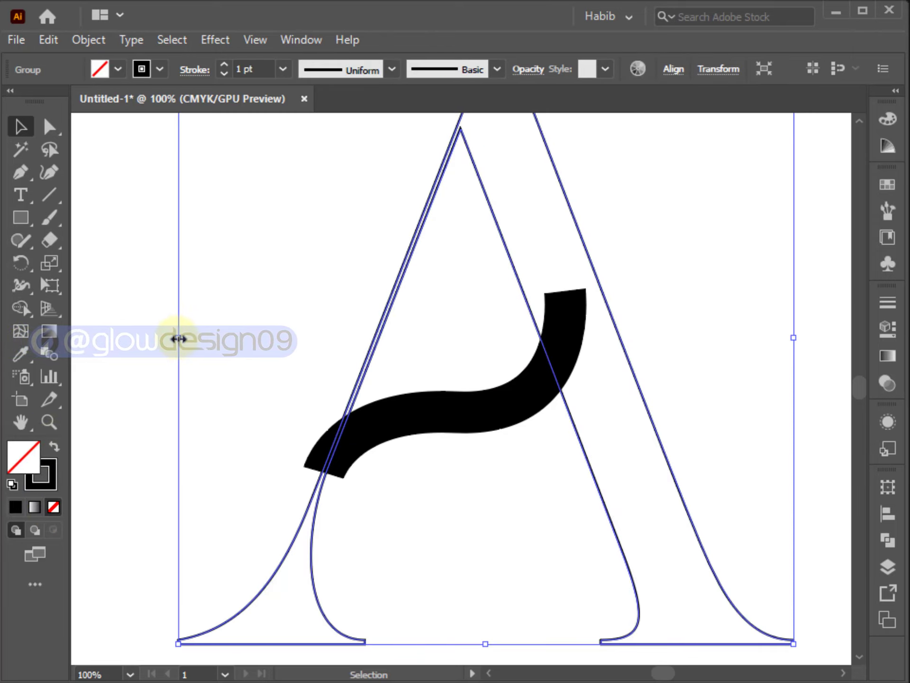
click(274, 340)
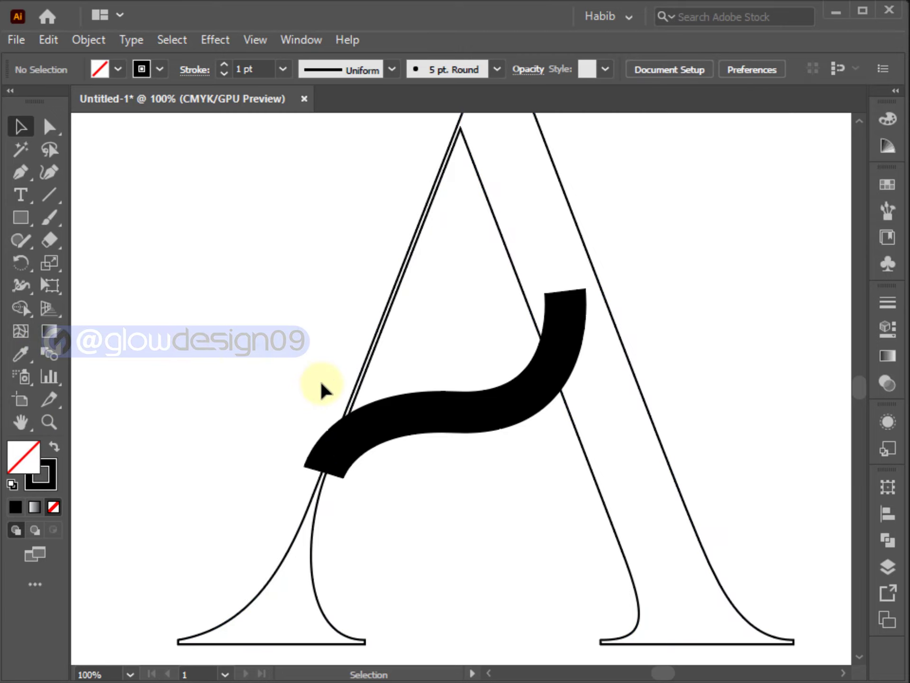
Step: Narrow the lower left end of the crossbar curve with the Width tool to match the thickness of the thin stroke
click(386, 422)
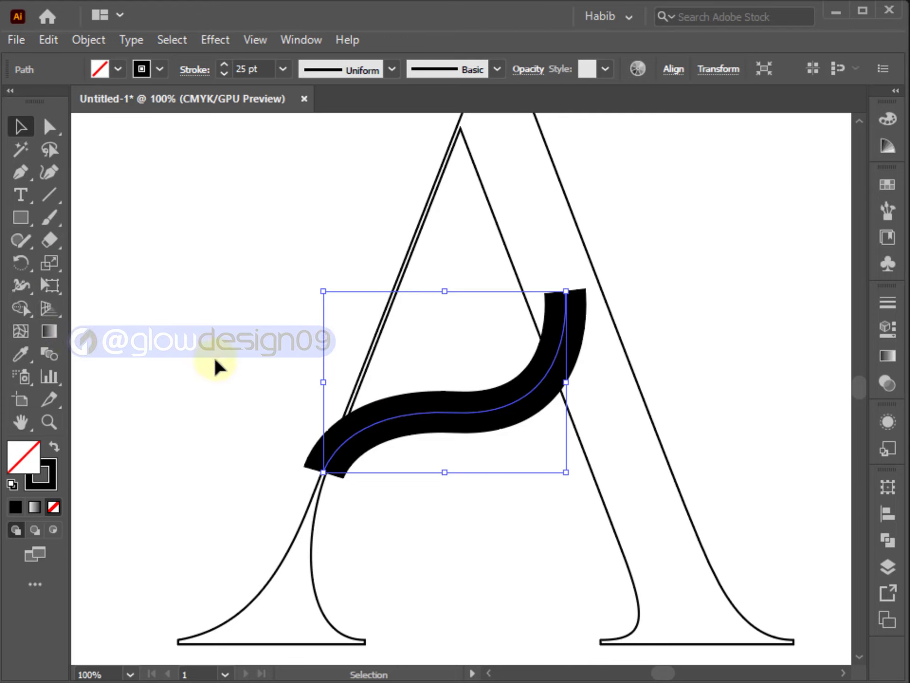
click(19, 287)
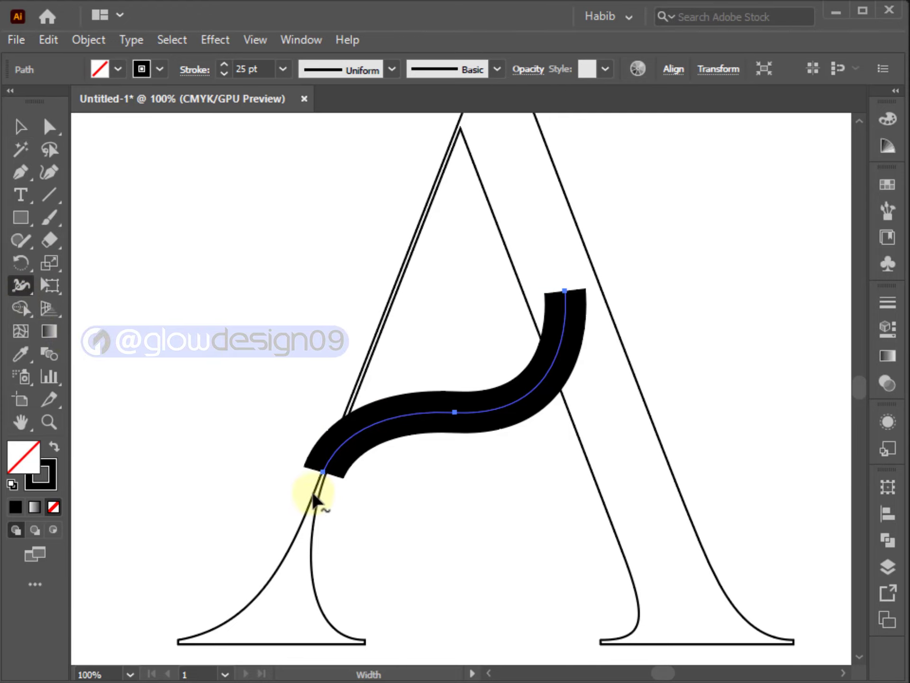
scroll(318, 479, up, 3)
scroll(296, 469, up, 2)
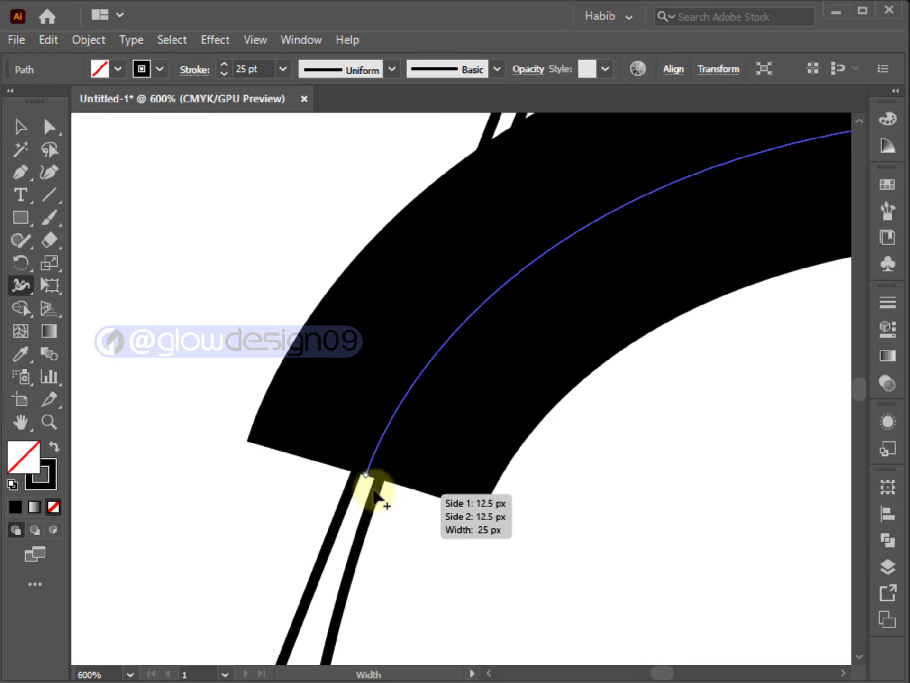
mouse_move(372, 480)
mouse_down()
mouse_move(396, 493)
mouse_move(371, 483)
mouse_up()
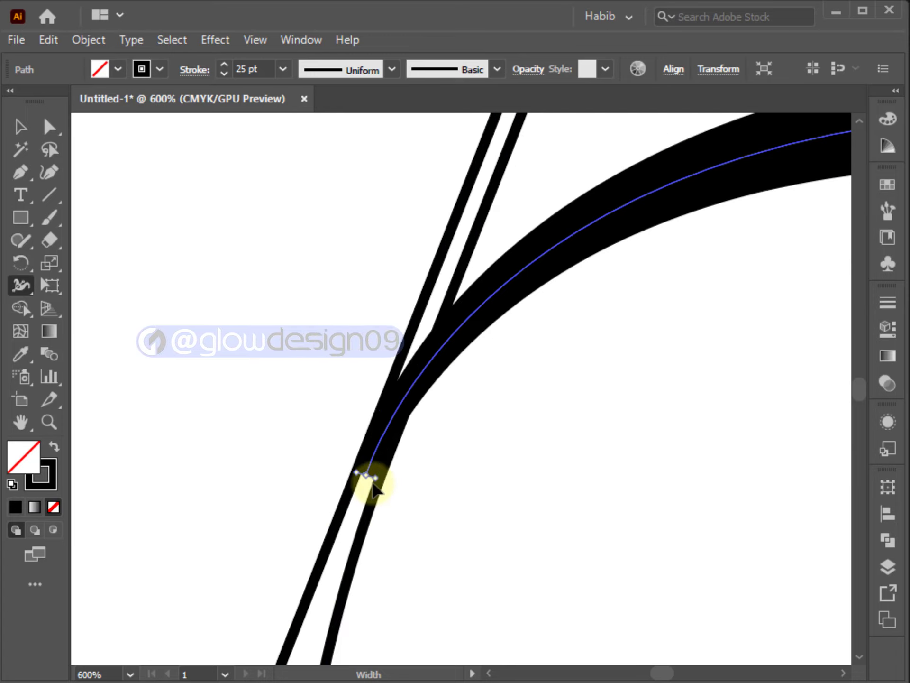
Step: Widen the upper right end of the crossbar curve with the Width tool to about 49 pt to match the thick right stroke
scroll(349, 480, down, 1)
drag(496, 479, 212, 557)
scroll(621, 467, down, 1)
drag(582, 393, 403, 553)
scroll(493, 460, up, 1)
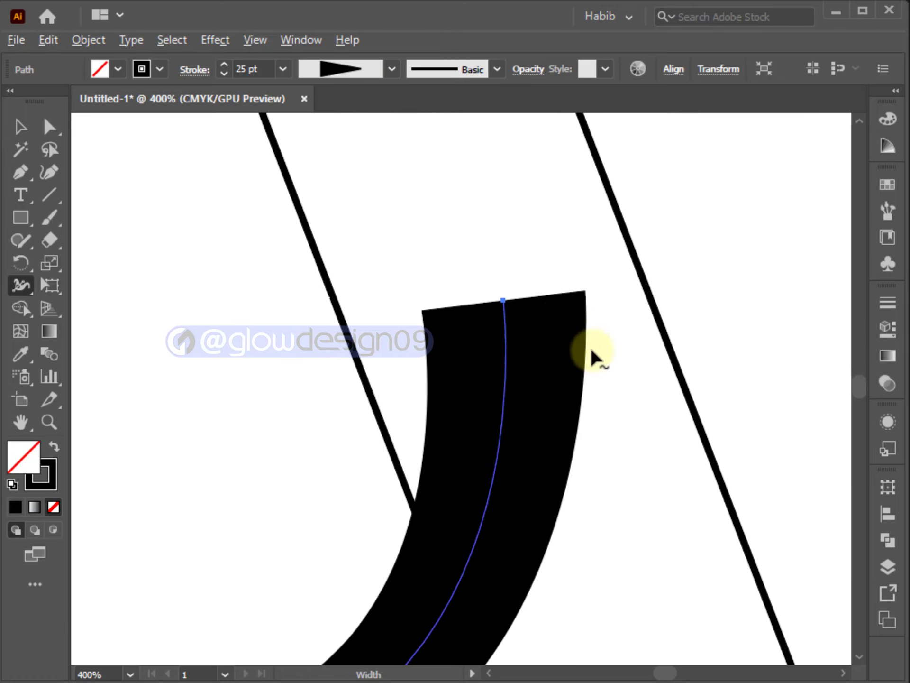
drag(586, 297, 654, 296)
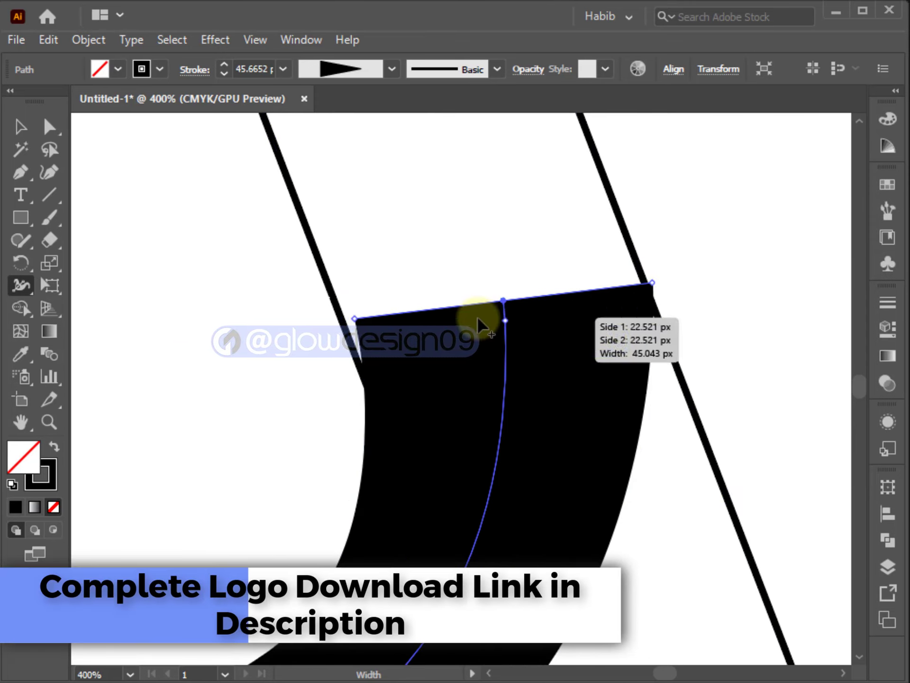
drag(357, 318, 368, 368)
Step: Expand the appearance of the tapered crossbar curve to turn it into a filled shape
scroll(368, 368, down, 2)
scroll(384, 372, down, 3)
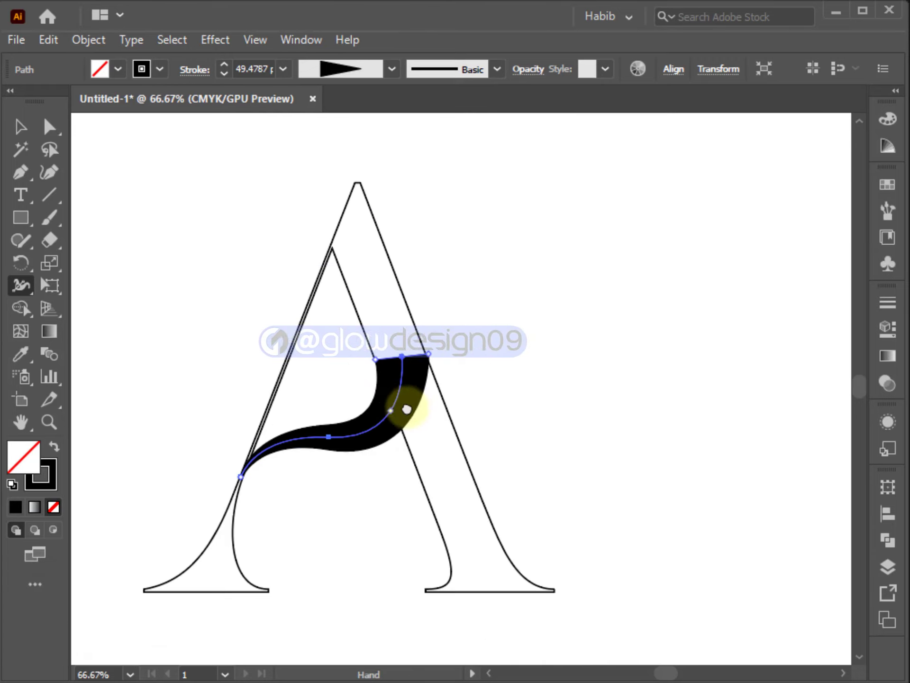
drag(407, 410, 501, 413)
click(21, 127)
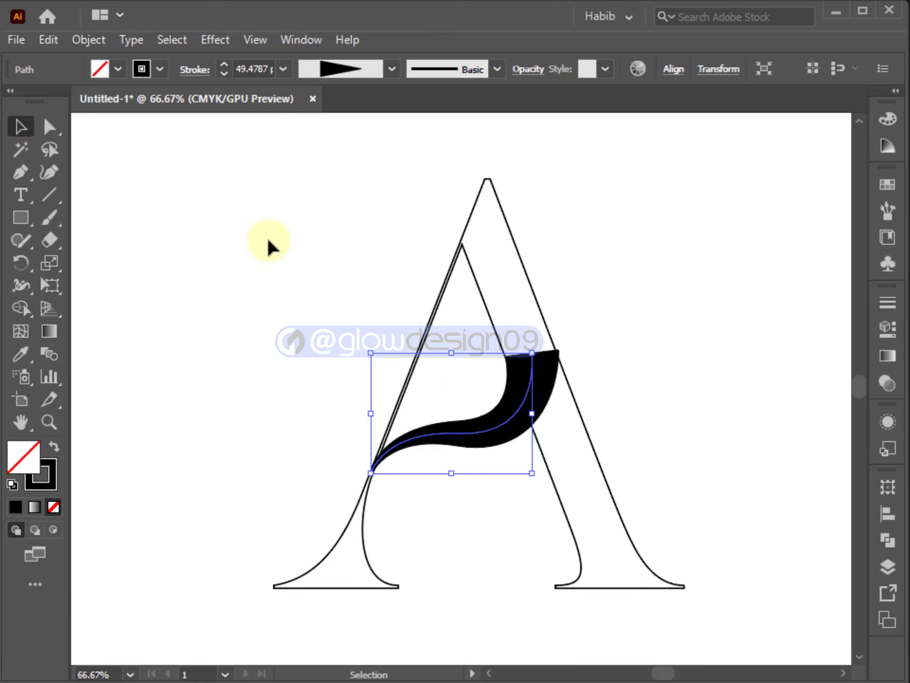
click(433, 409)
click(467, 439)
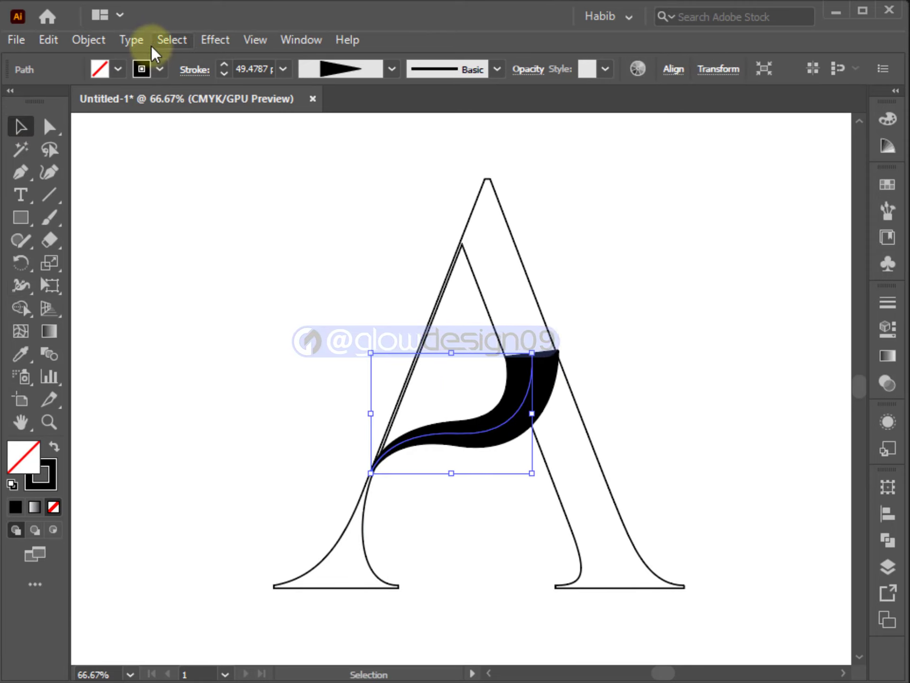
click(99, 39)
click(194, 250)
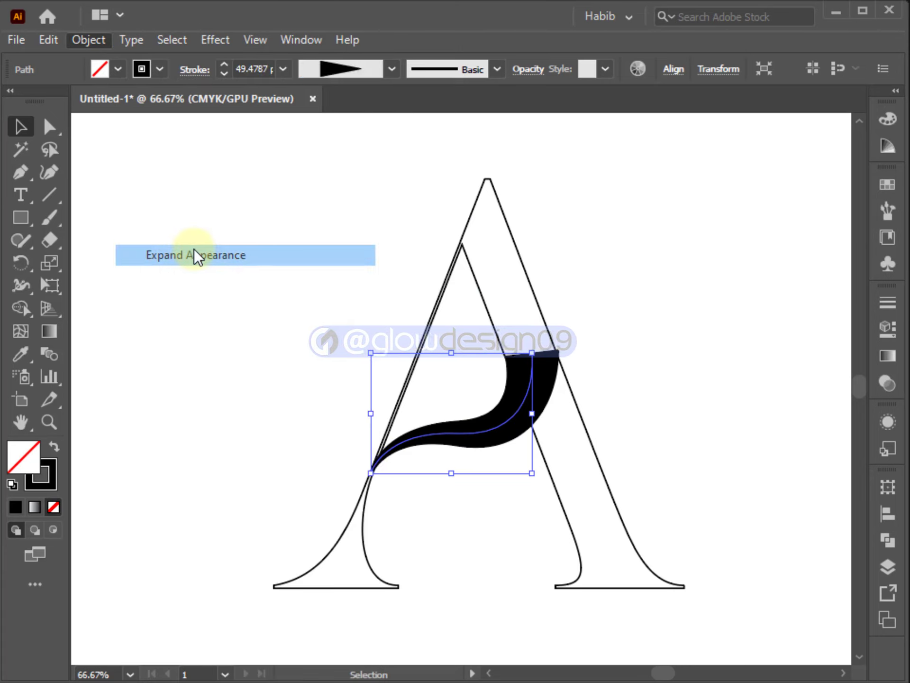
click(398, 341)
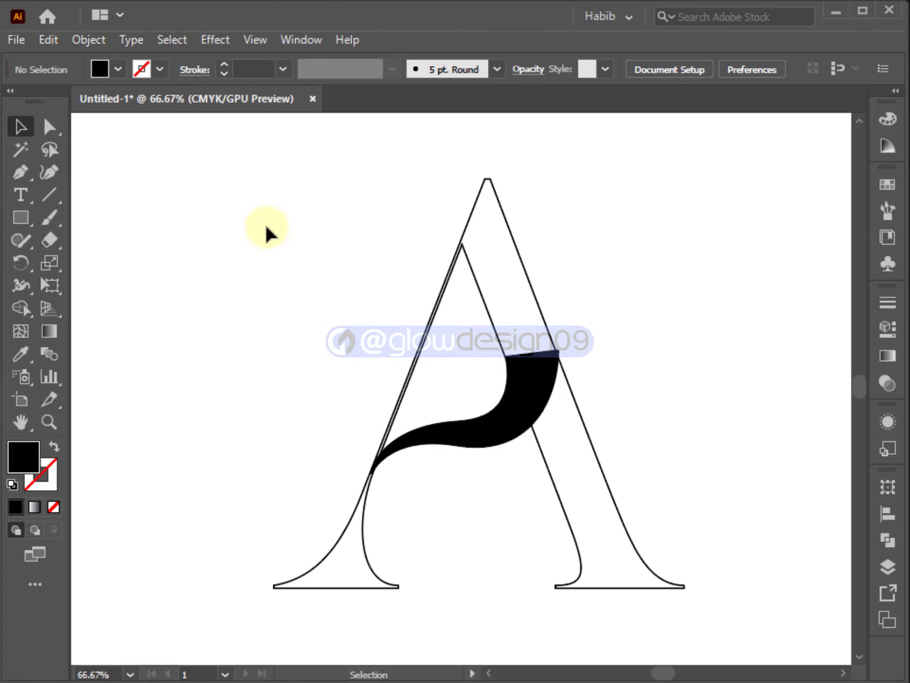
Step: Select the letter A and the crossbar, fill both with black and remove their stroke
drag(354, 296, 509, 399)
double_click(24, 459)
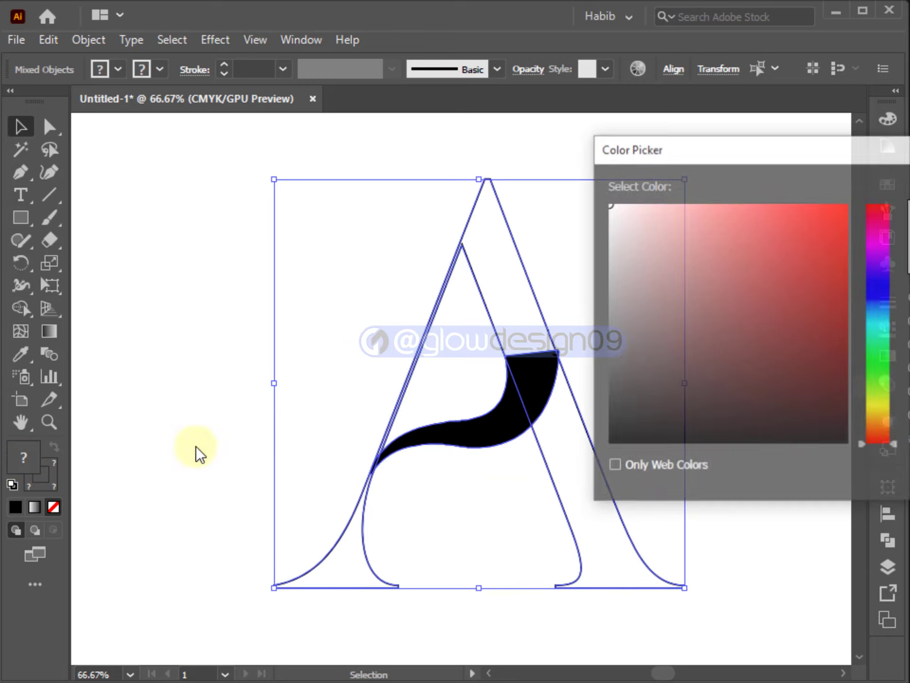
click(608, 443)
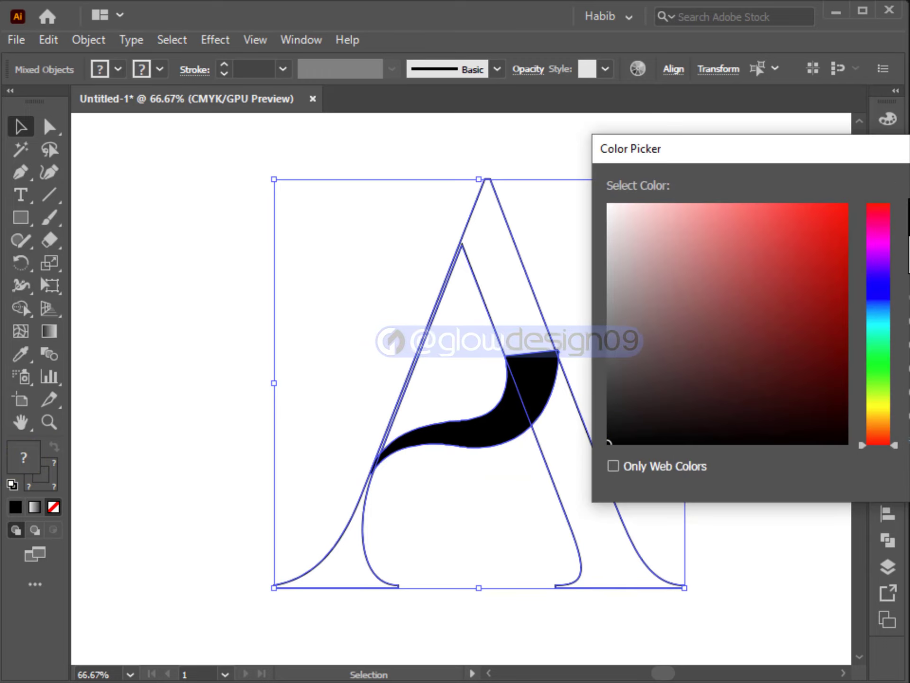
key(Return)
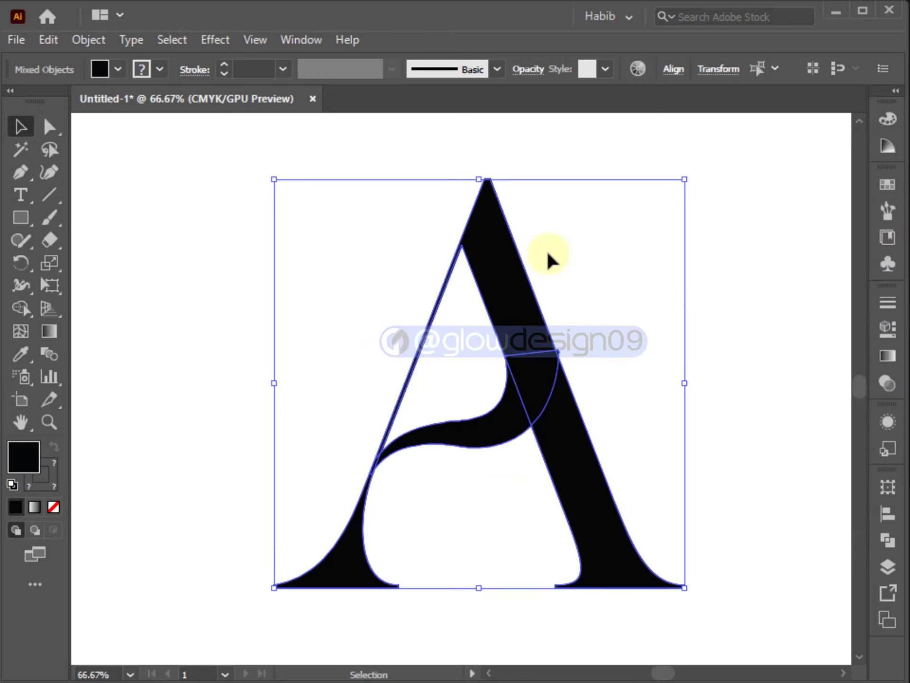
click(50, 476)
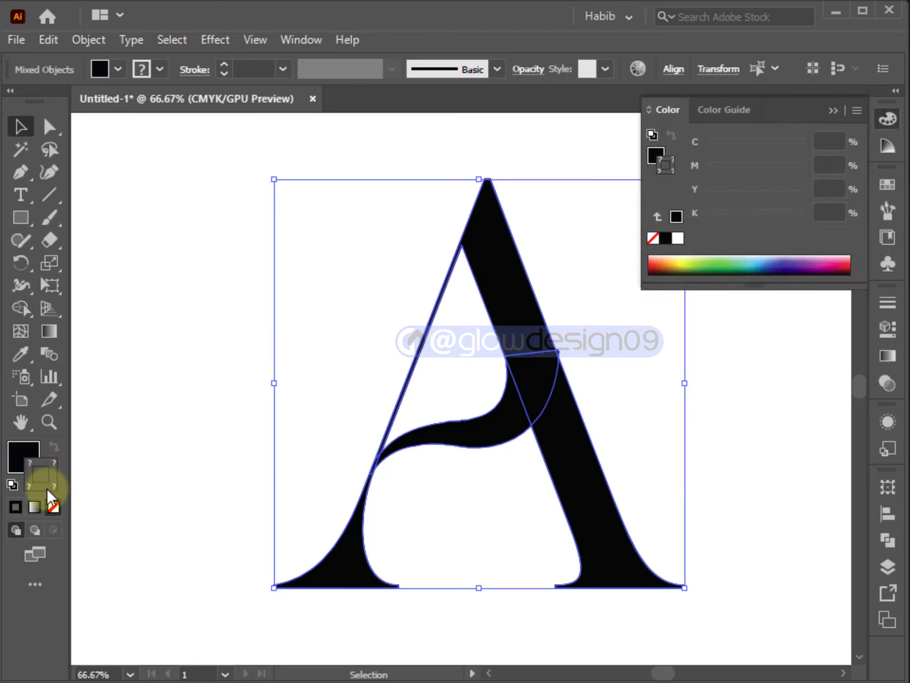
click(654, 243)
click(659, 329)
click(834, 111)
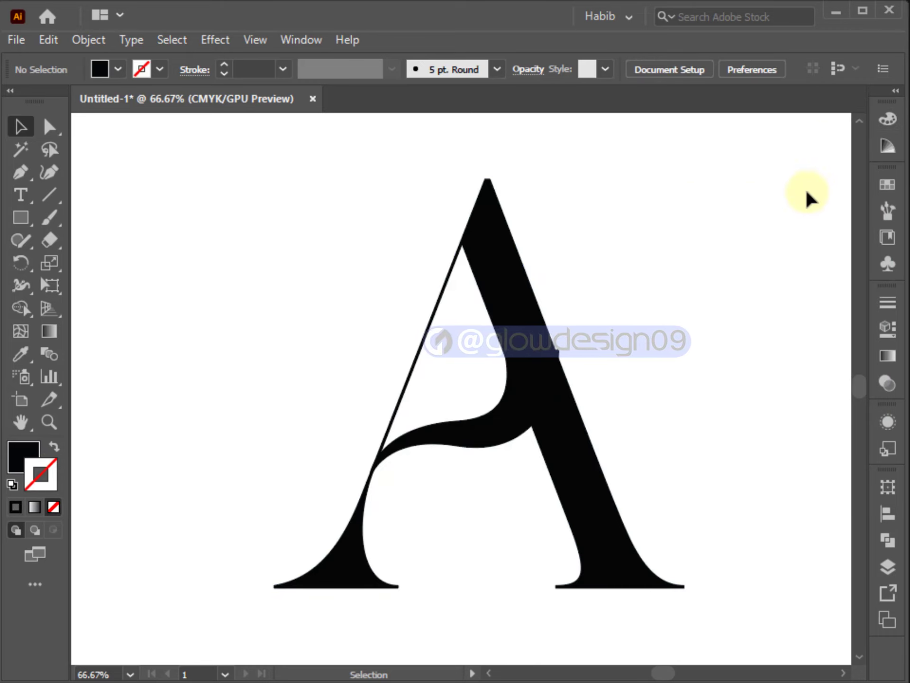
drag(623, 493, 625, 494)
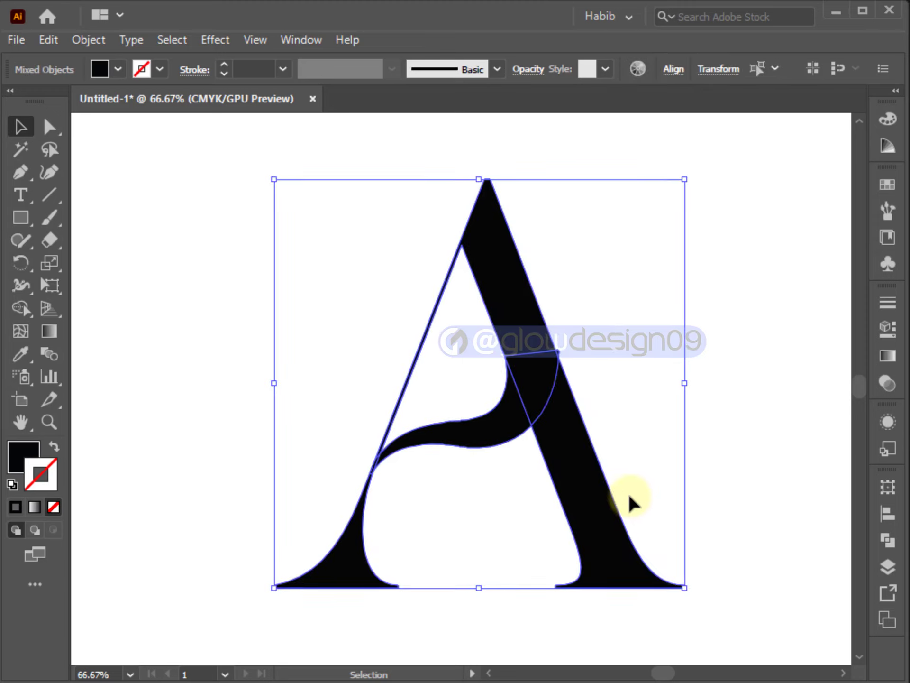
click(153, 237)
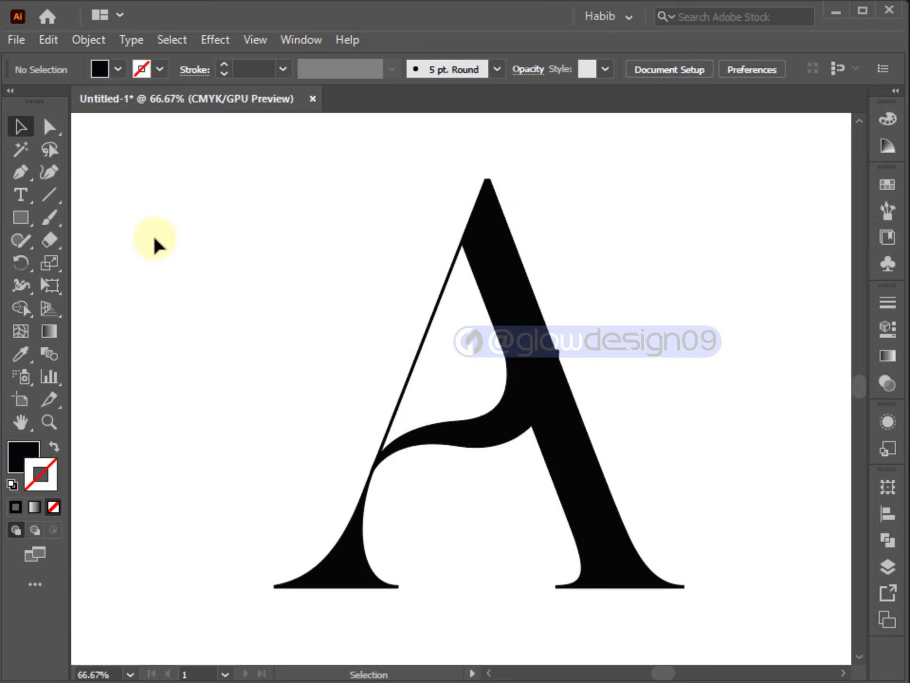
drag(345, 286, 620, 498)
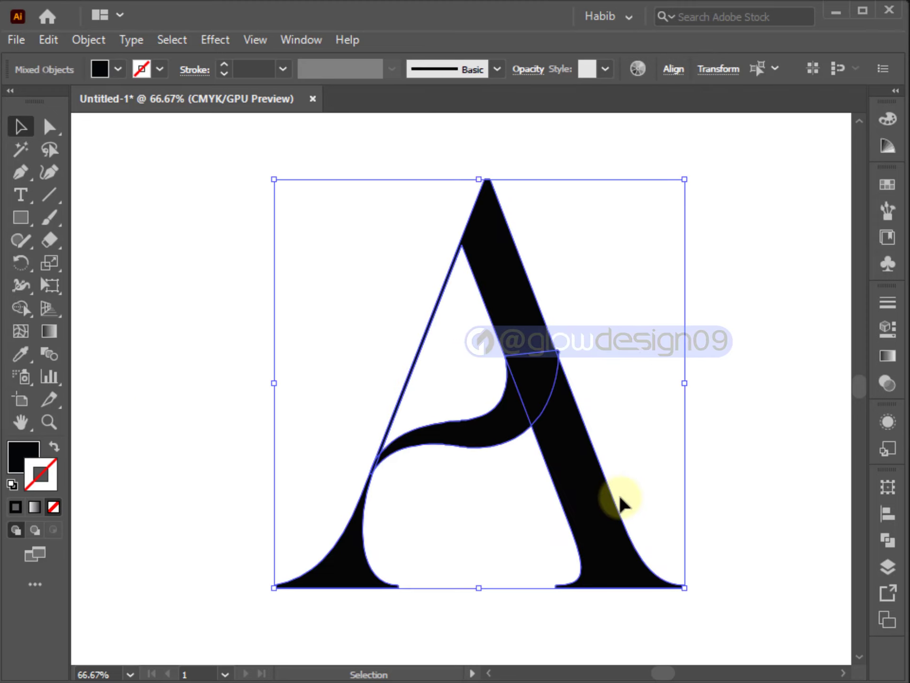
click(710, 375)
Step: Offset the crossbar shape's path by 10 px with miter joins and a miter limit of 4
click(499, 417)
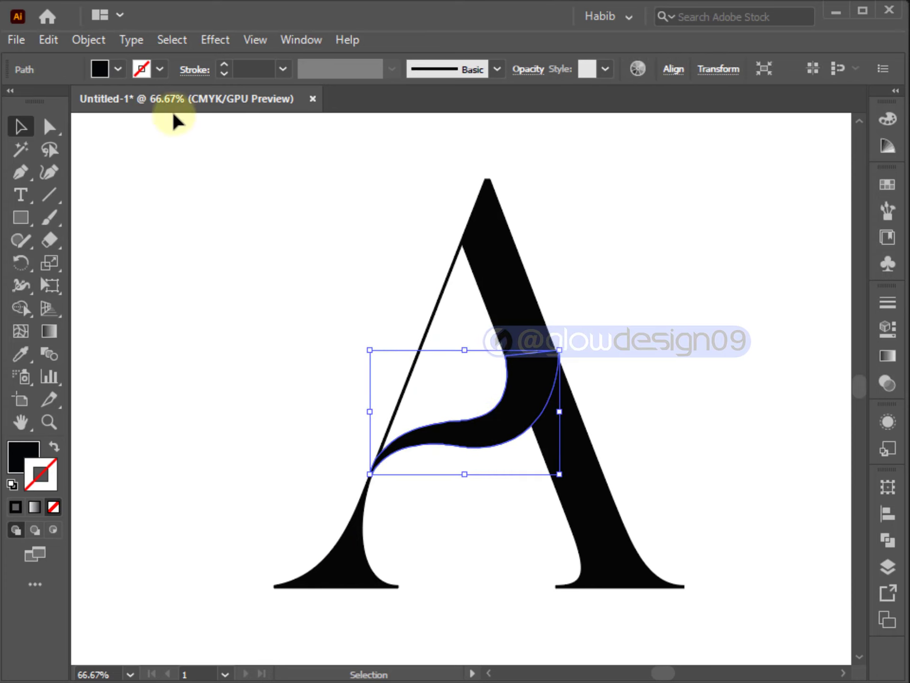
click(81, 42)
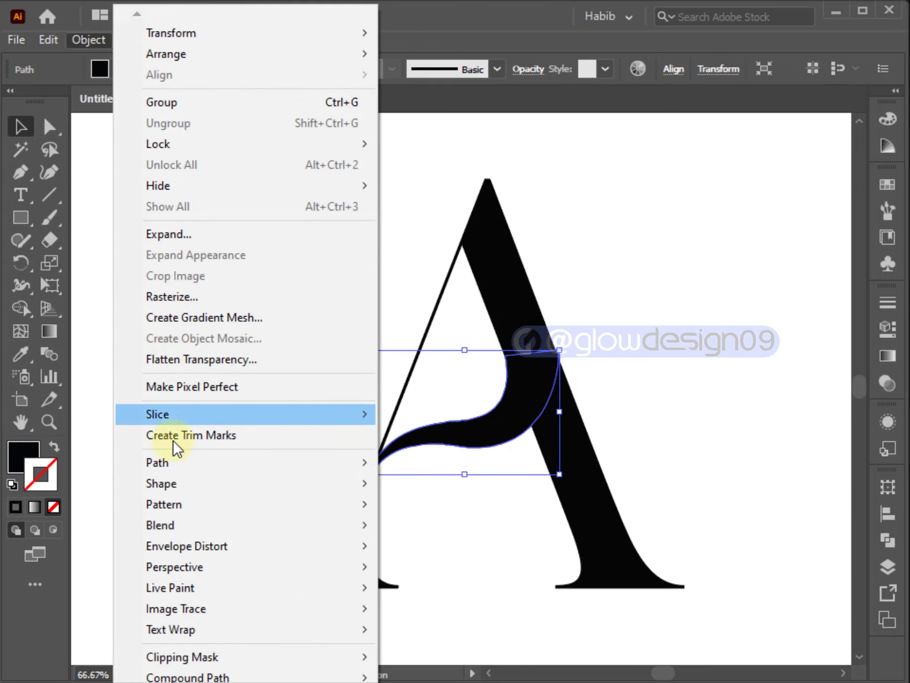
mouse_move(172, 463)
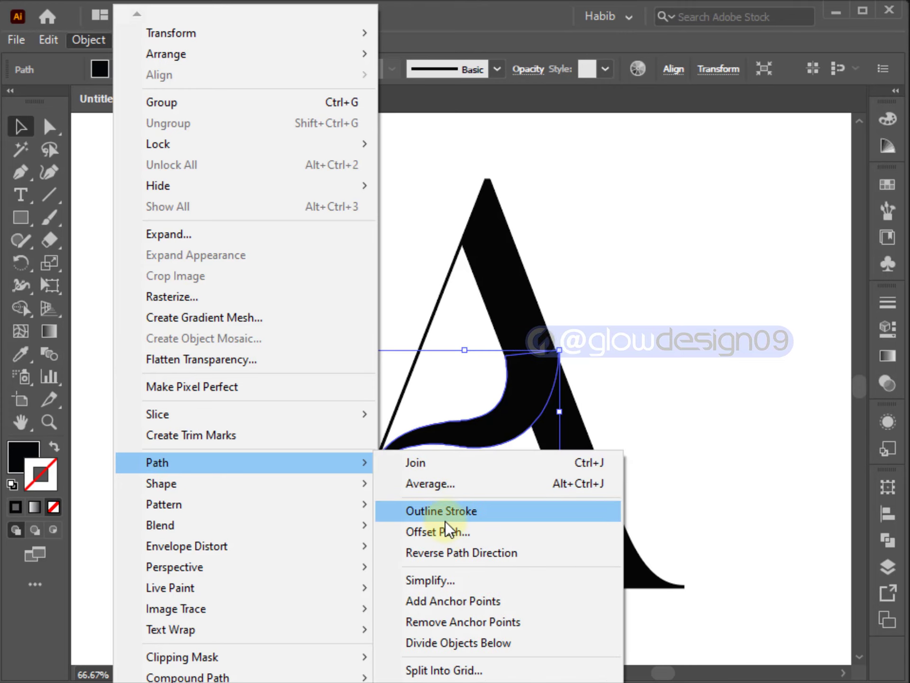
click(445, 532)
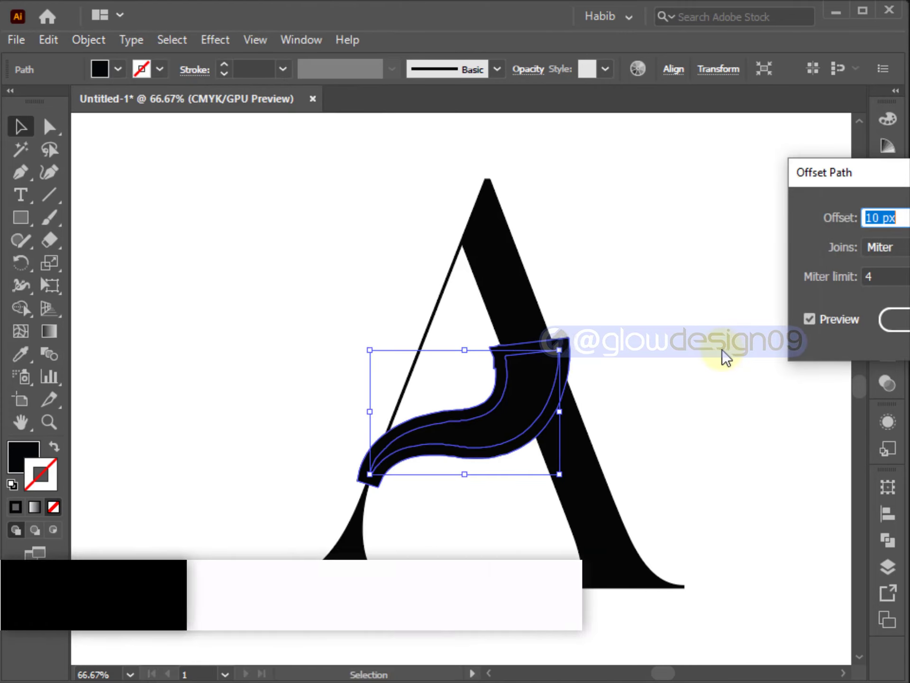
click(893, 319)
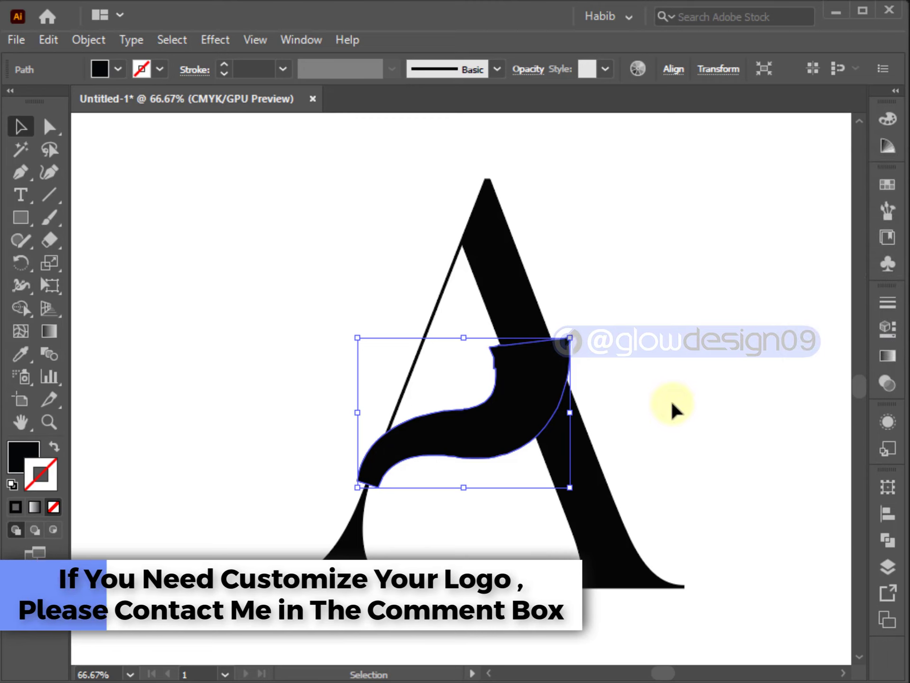
Step: Select all shapes and remove the offset band below the crossbar and outside the thin left stroke with the Shape Builder tool
drag(304, 264, 634, 533)
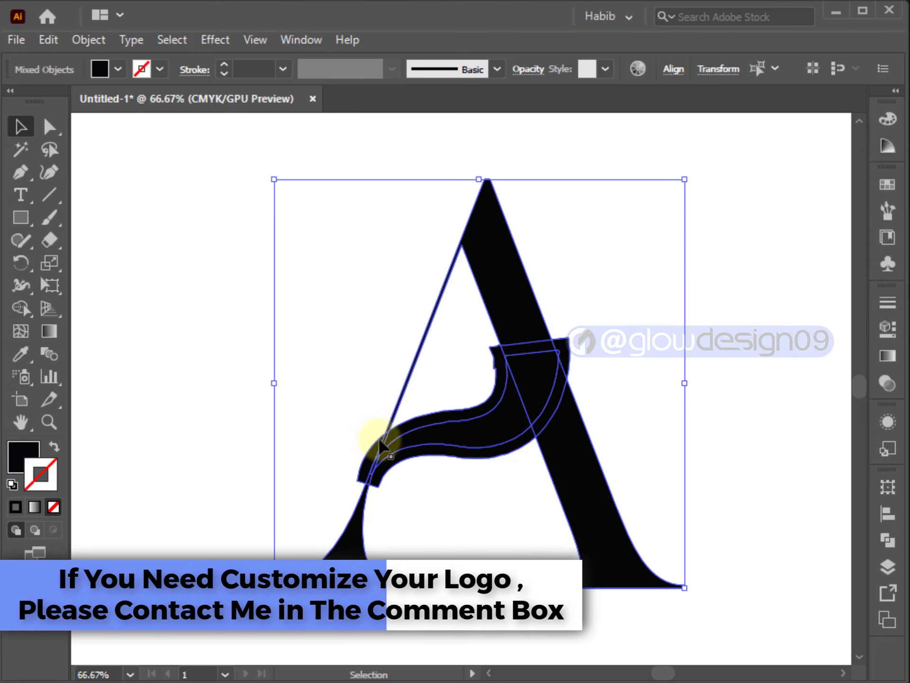
click(20, 309)
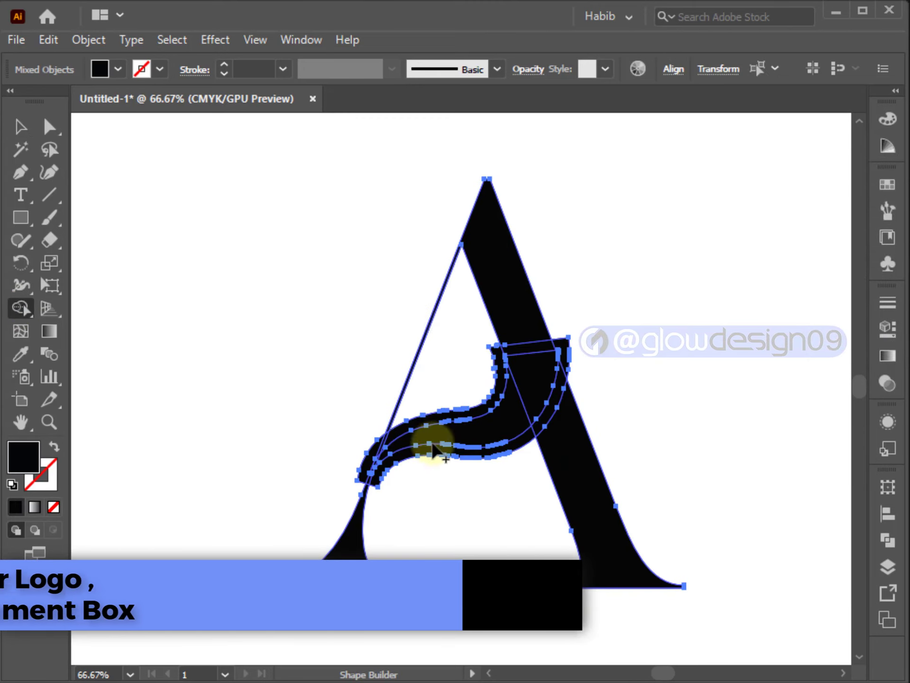
scroll(408, 455, up, 3)
scroll(391, 465, up, 2)
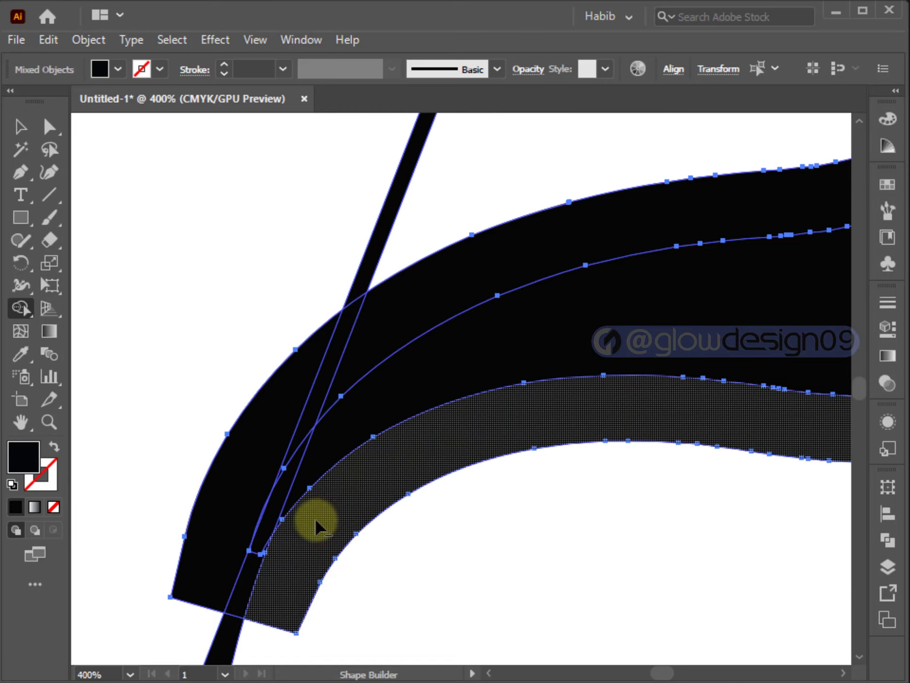
scroll(234, 535, up, 2)
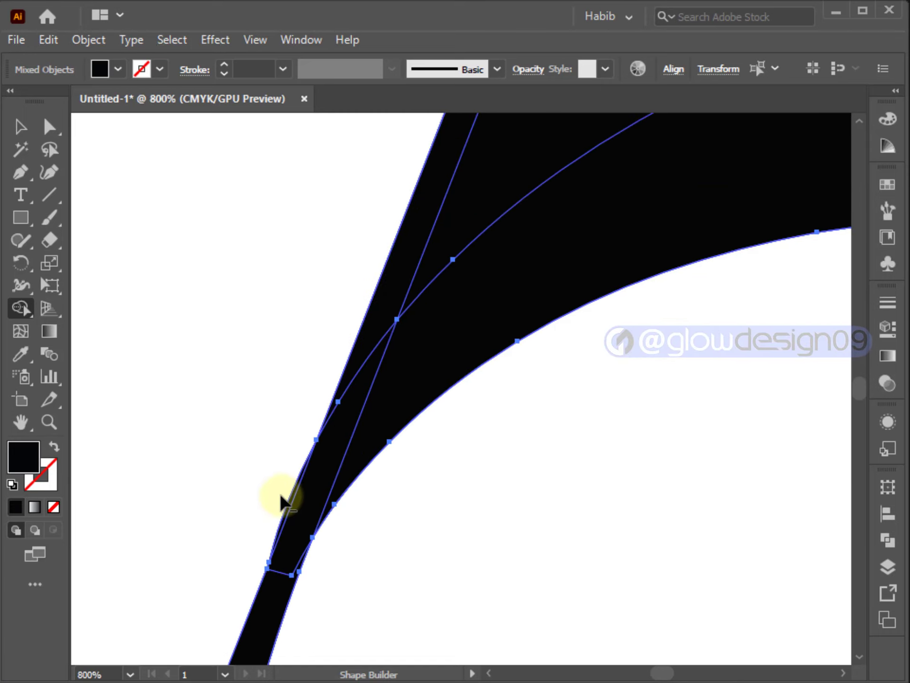
scroll(282, 498, up, 3)
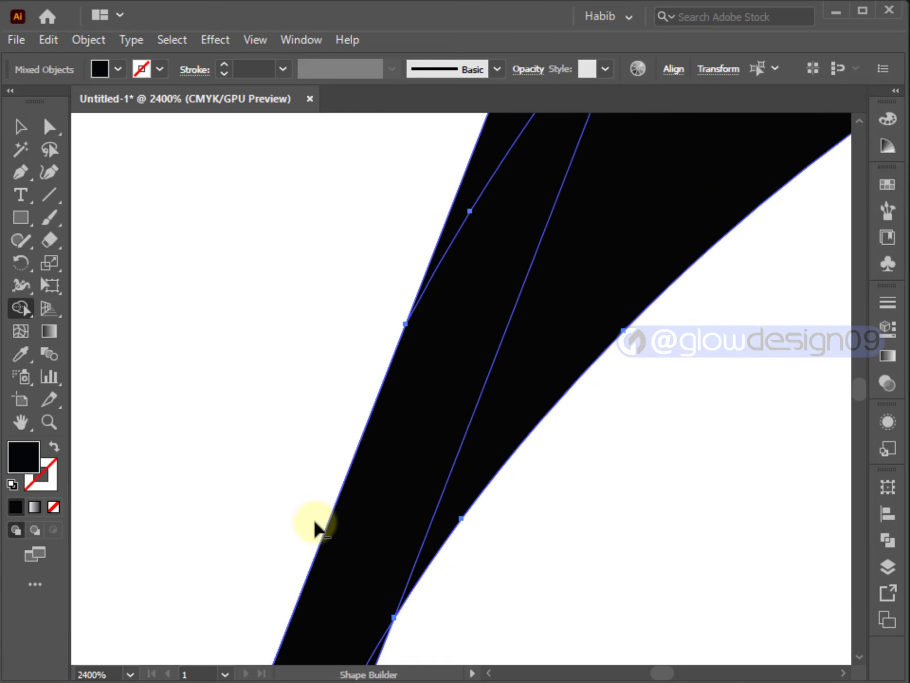
Step: Merge the crossbar's lower left end with the overlapping sections of the thin left stroke using the Shape Builder tool
scroll(319, 527, down, 2)
scroll(308, 592, down, 1)
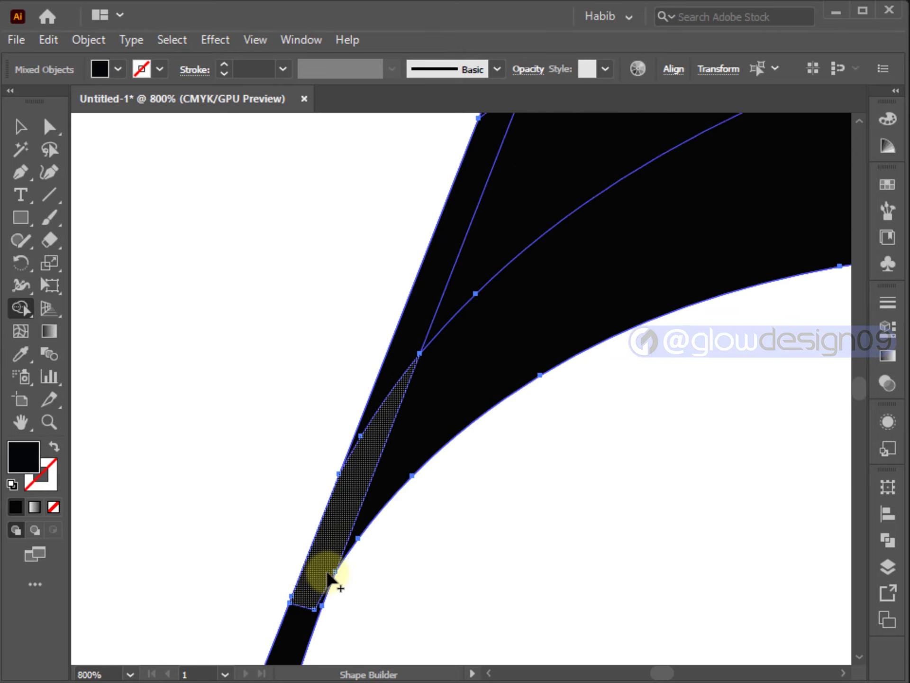
drag(327, 579, 211, 504)
click(203, 557)
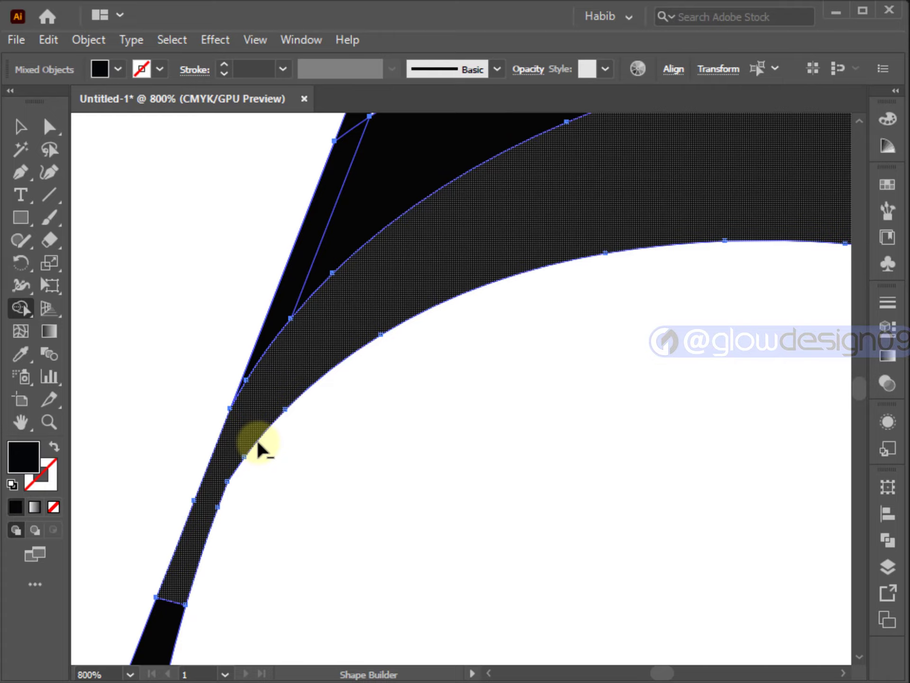
Step: Remove the offset band above the crossbar and the thin-stroke section inside it to open a gap at the left junction
scroll(260, 450, down, 1)
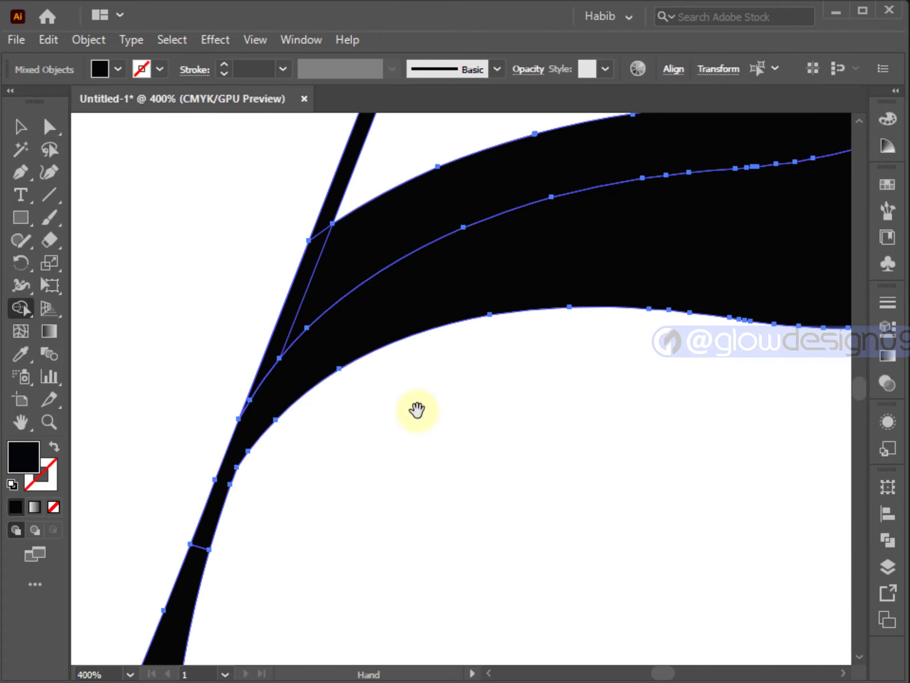
drag(417, 411, 327, 487)
scroll(481, 446, down, 1)
drag(528, 433, 327, 521)
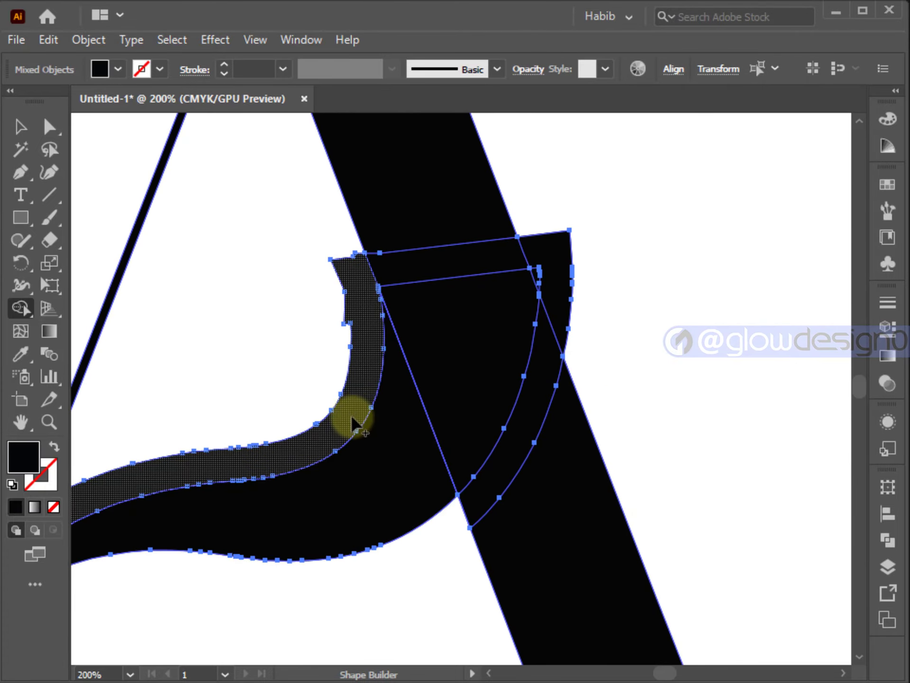
alt+click(355, 406)
drag(303, 387, 335, 512)
scroll(255, 539, up, 2)
alt+click(254, 538)
scroll(275, 498, down, 4)
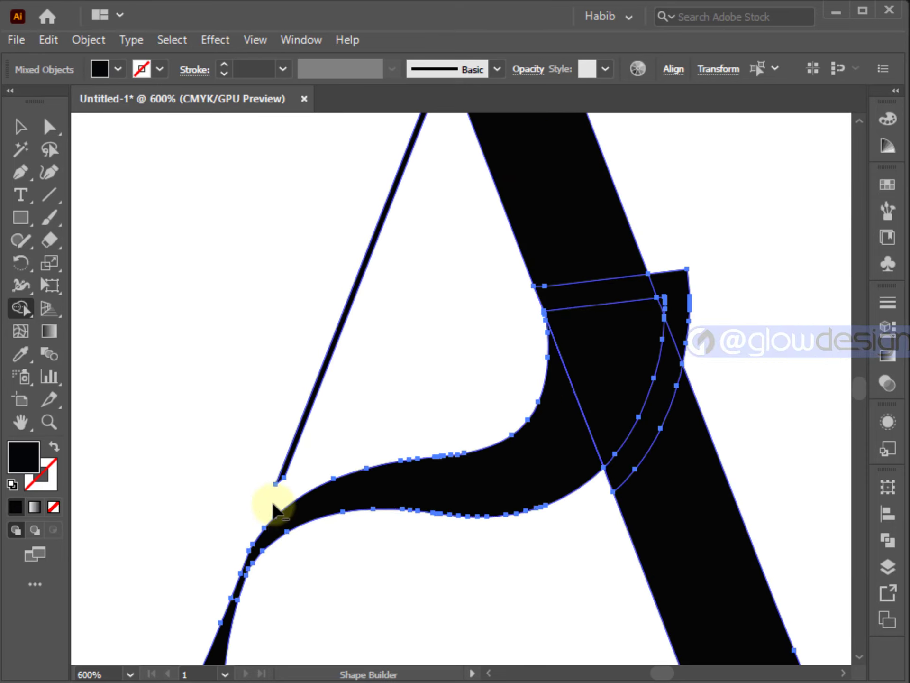
Step: Cut the curved offset band below the crossbar out of the thick right stroke and remove the pieces projecting beyond its outer edge
scroll(592, 498, up, 3)
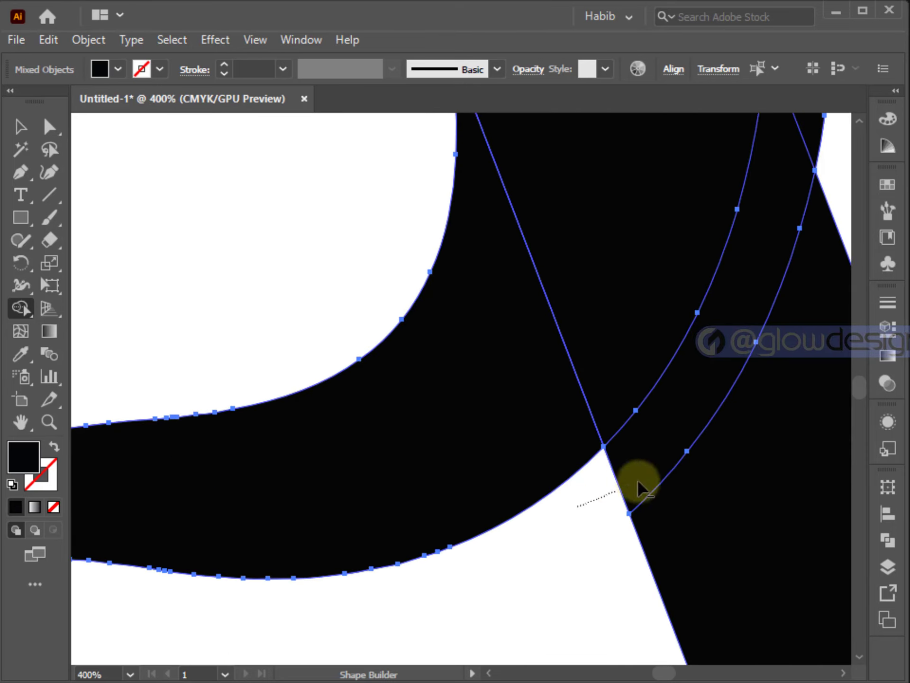
alt+click(640, 488)
drag(670, 433, 477, 668)
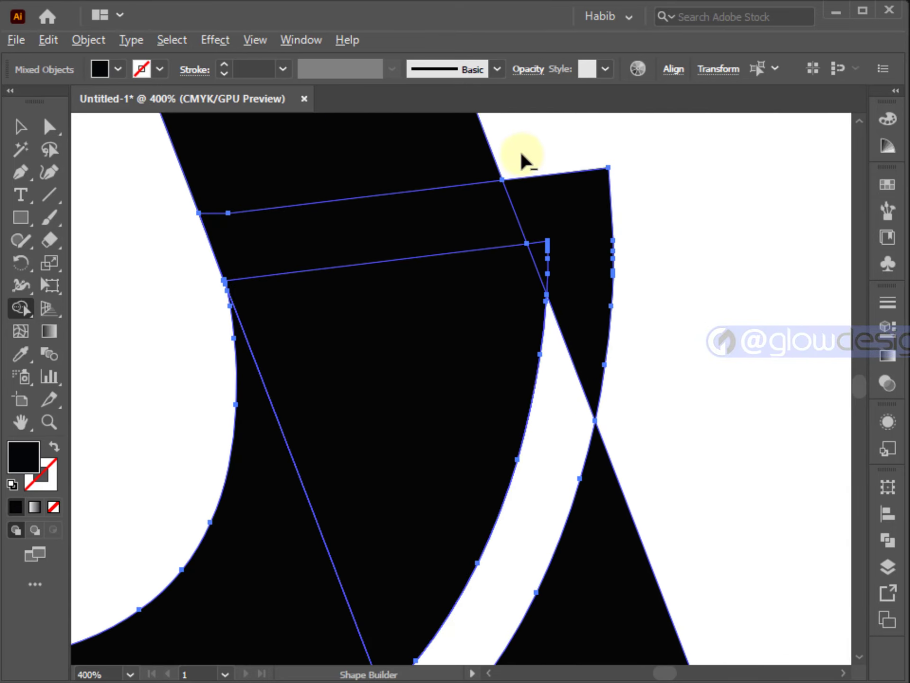
drag(522, 152, 546, 248)
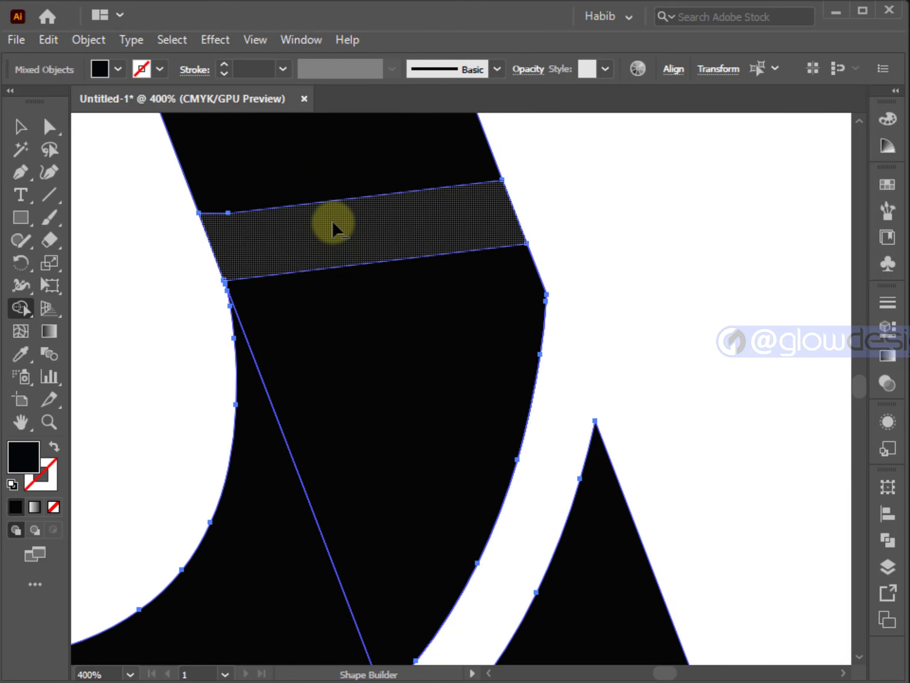
Step: Merge the upper part of the thick right stroke with the crossbar into one continuous shape using the Shape Builder tool
mouse_move(299, 162)
mouse_down()
mouse_move(324, 271)
mouse_move(324, 402)
mouse_move(284, 507)
mouse_up()
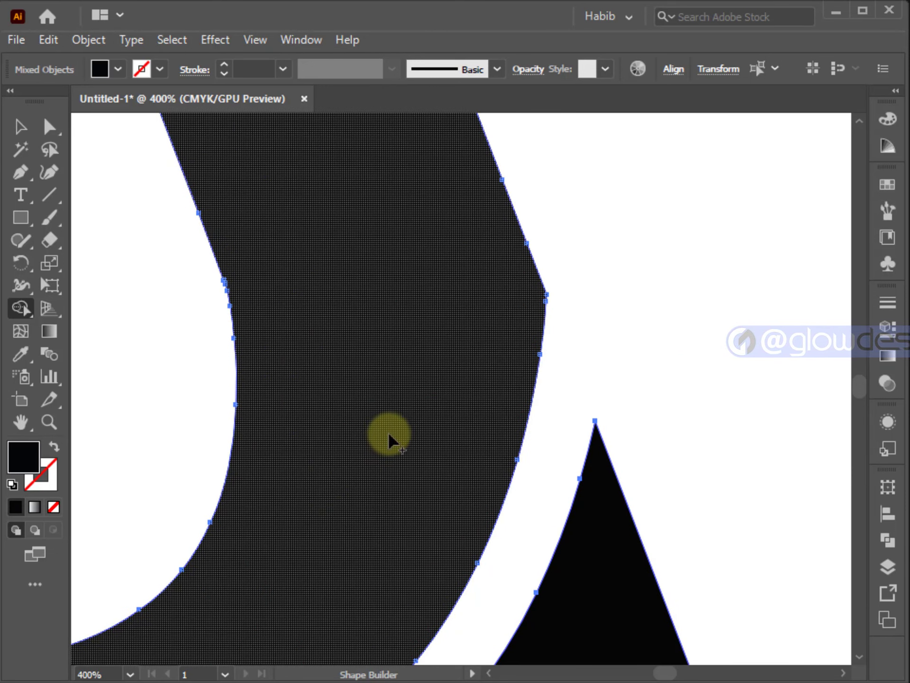
scroll(528, 304, up, 2)
scroll(539, 304, down, 4)
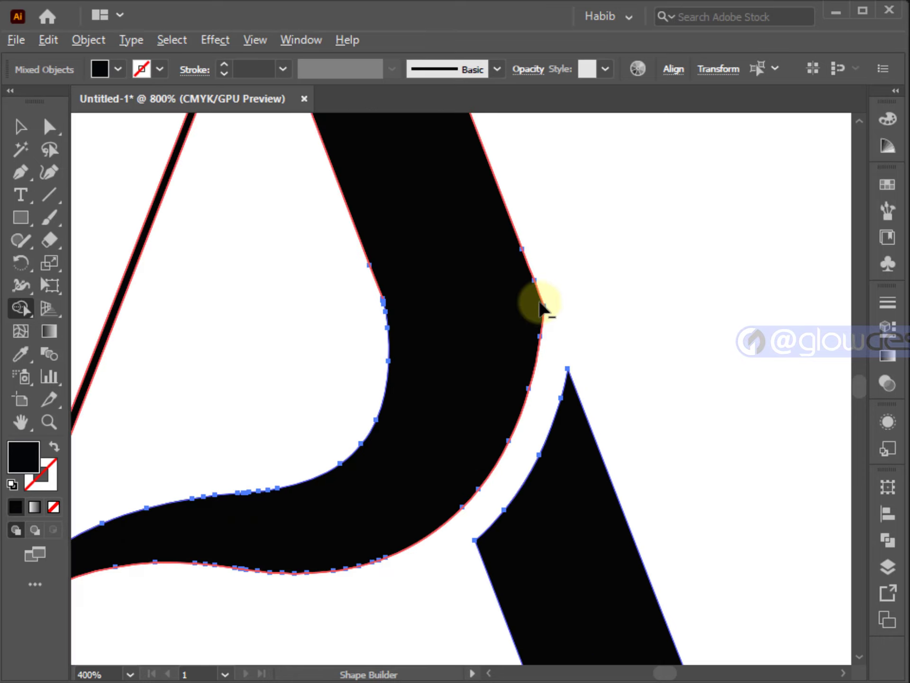
Step: Try to shorten the thin left stroke by erasing its lower part above the crossbar
scroll(536, 322, down, 3)
click(21, 127)
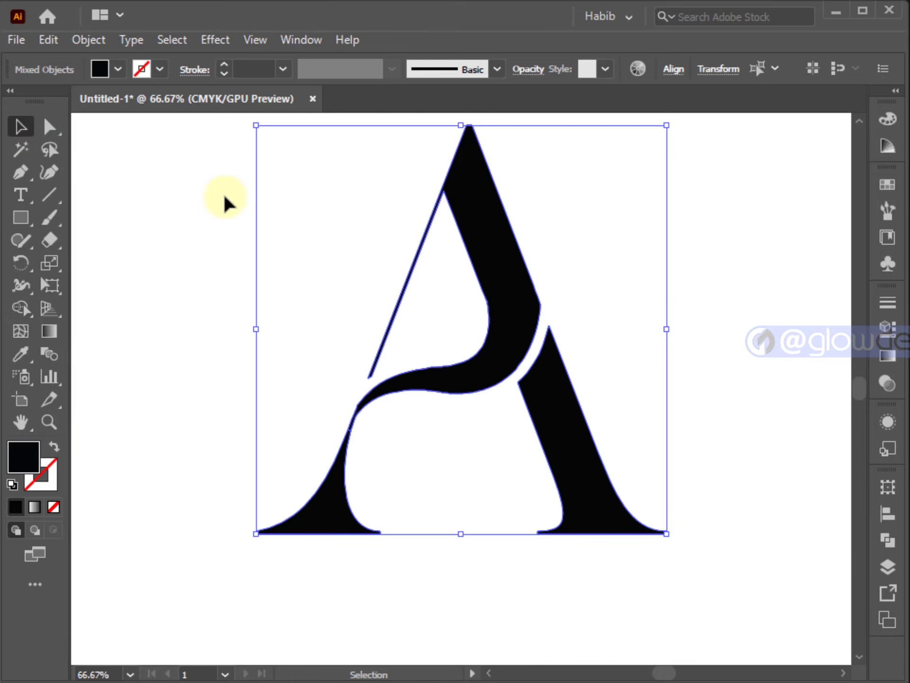
click(224, 200)
drag(321, 278, 226, 321)
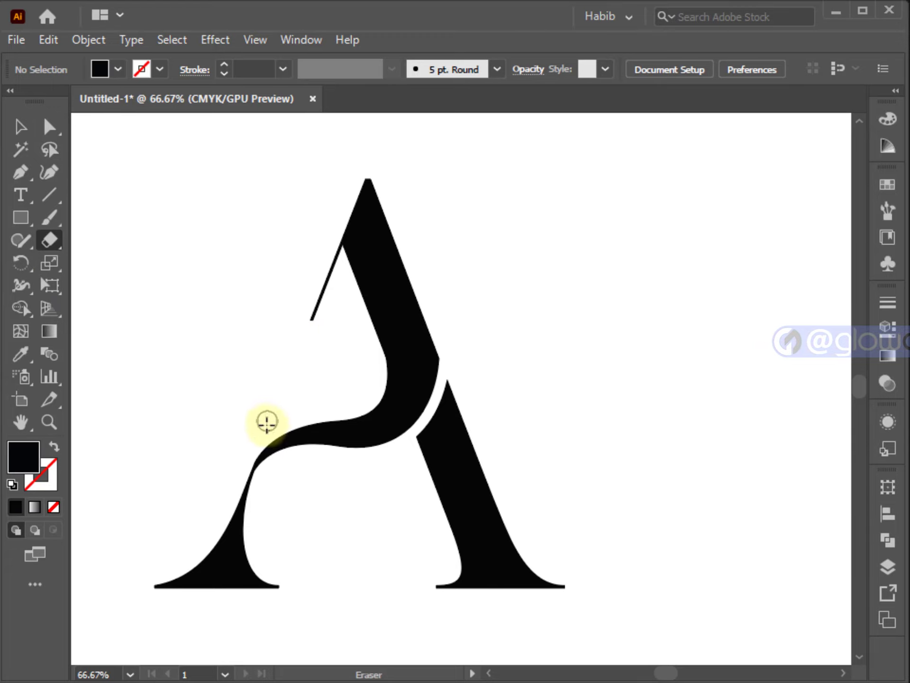
click(22, 126)
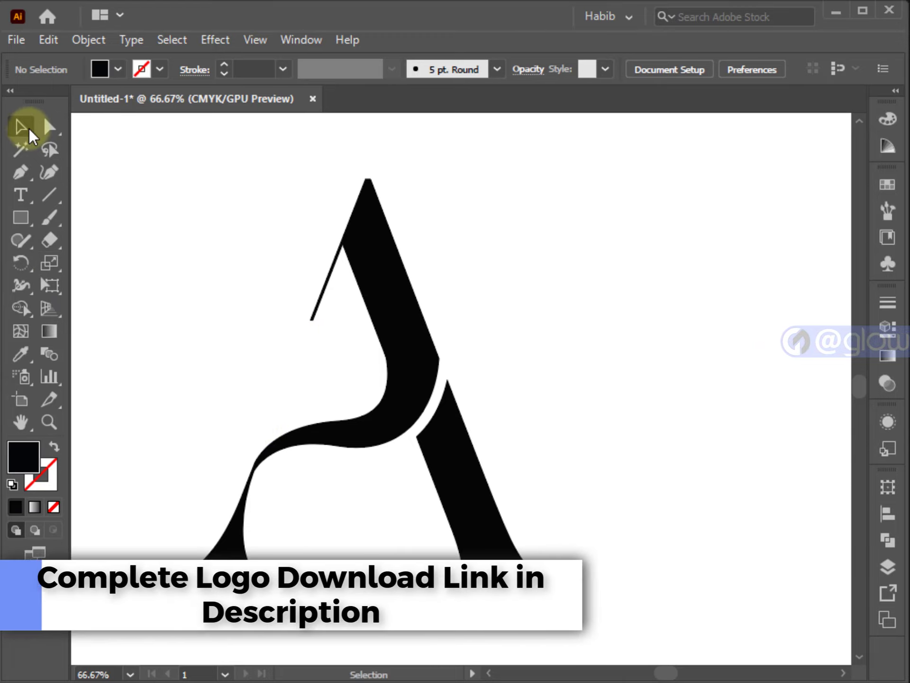
scroll(298, 372, up, 2)
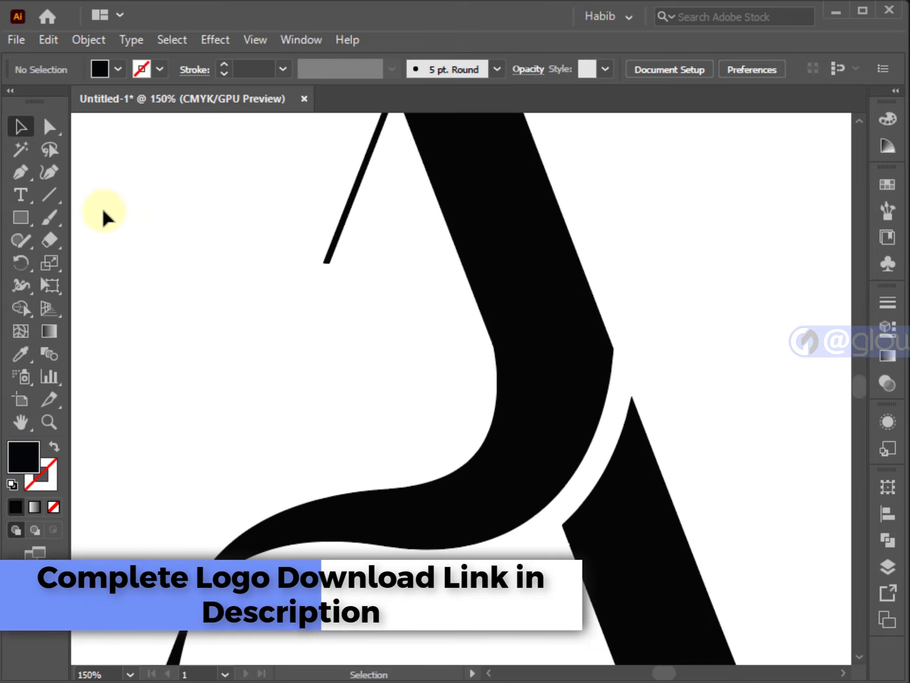
scroll(363, 390, down, 2)
key(space)
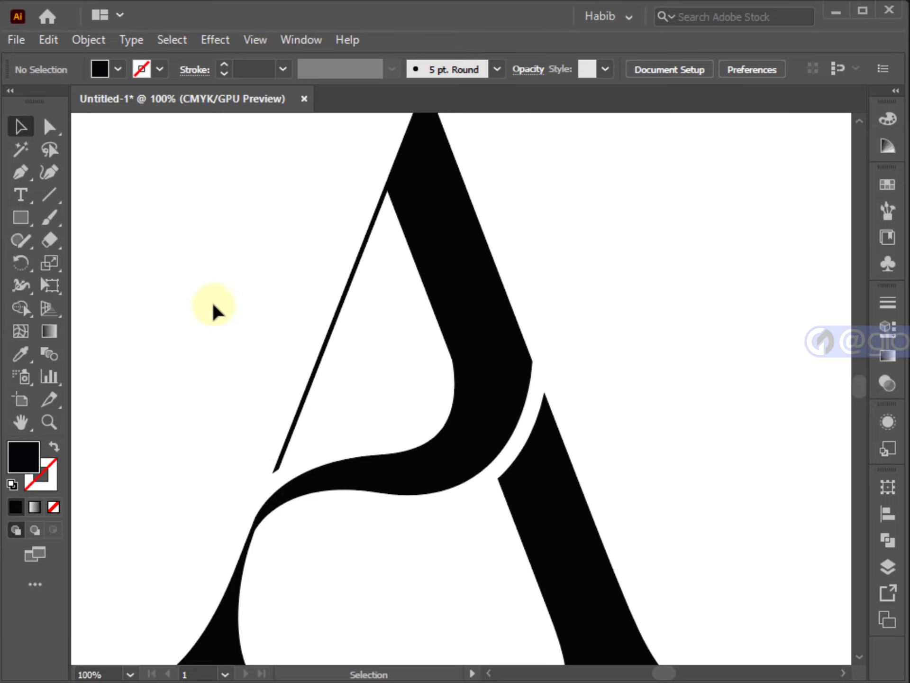
Step: Erase the lower half of the thin left stroke, leaving a short line hanging from the apex
click(49, 241)
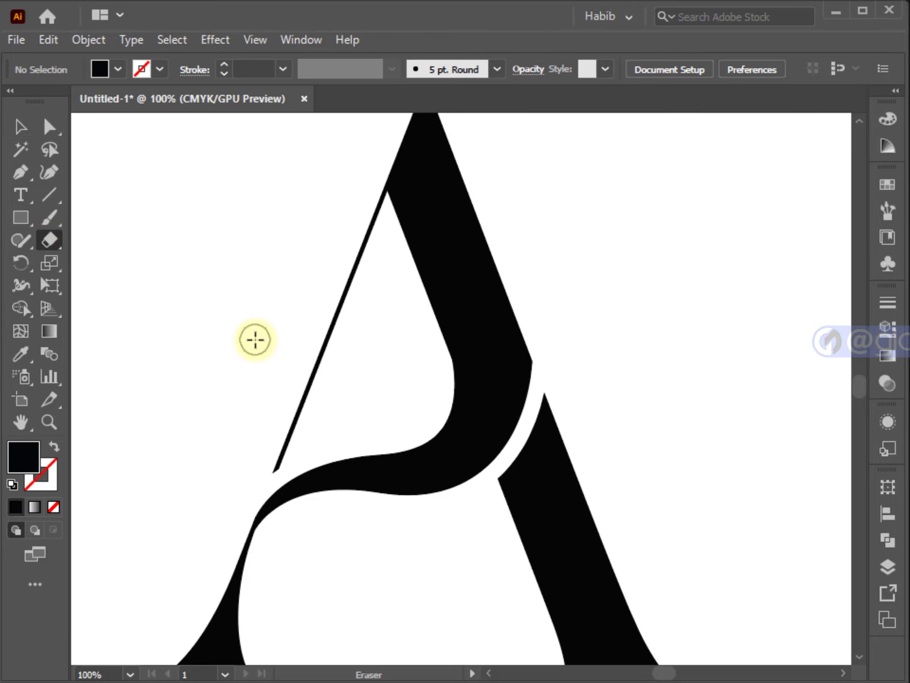
drag(256, 339, 354, 339)
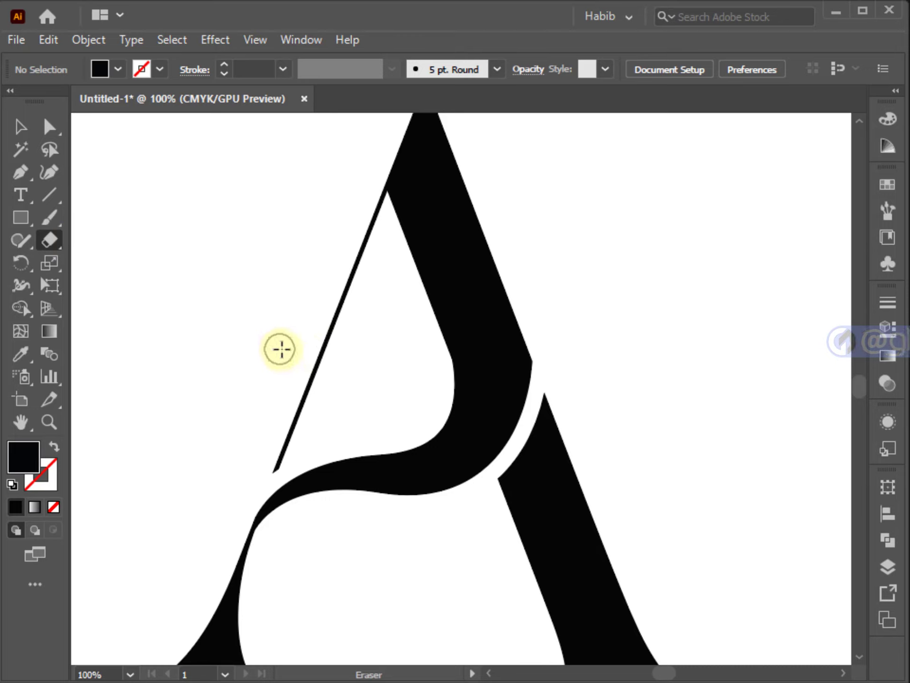
drag(334, 325, 285, 429)
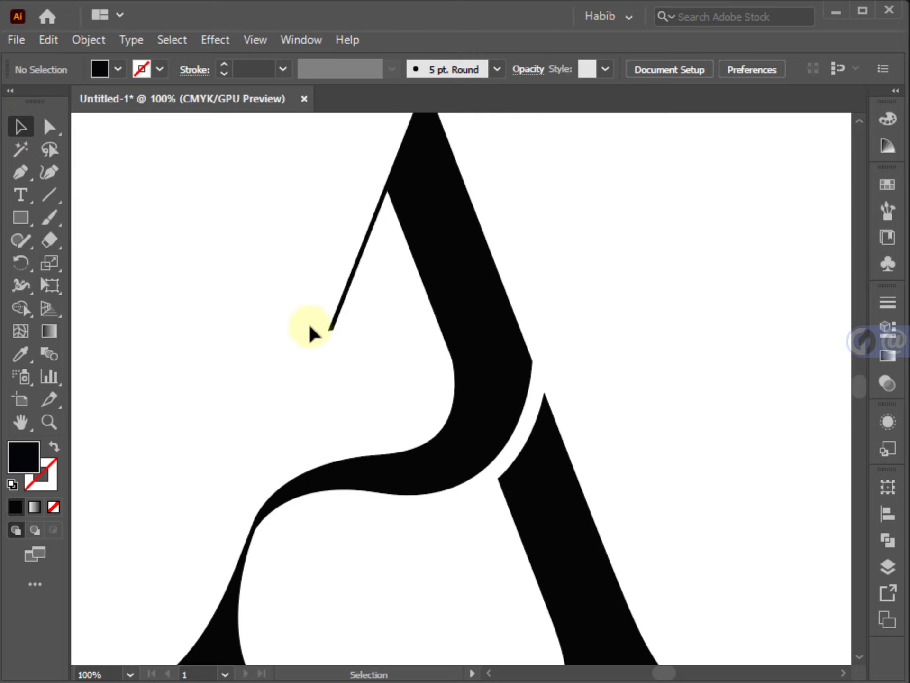
Step: Try to round the outer corner where the thick stroke bends into the crossbar
scroll(310, 326, down, 2)
scroll(382, 374, up, 4)
drag(251, 257, 361, 383)
click(50, 128)
click(546, 374)
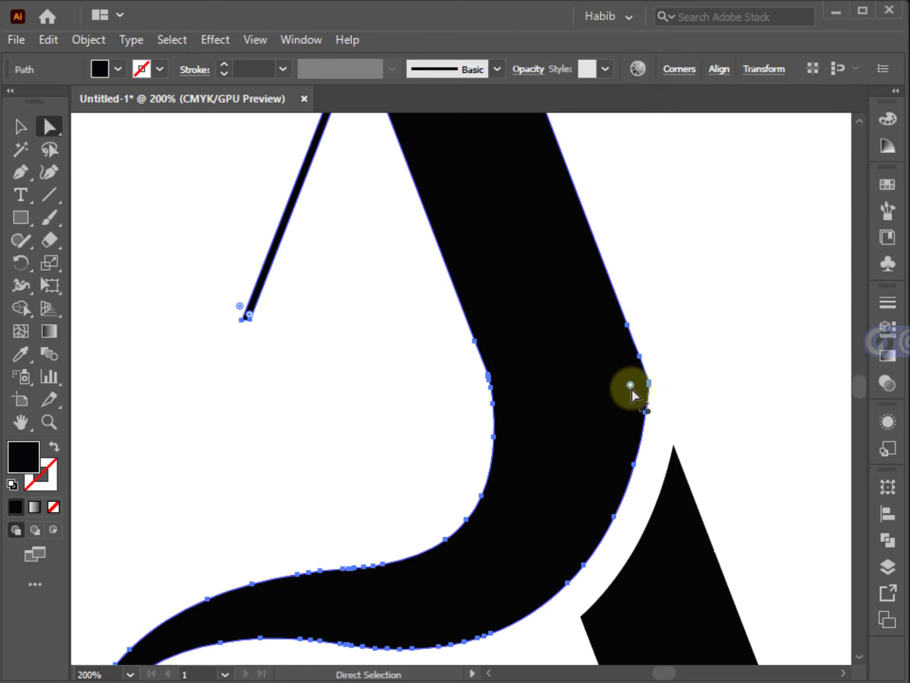
drag(631, 387, 557, 388)
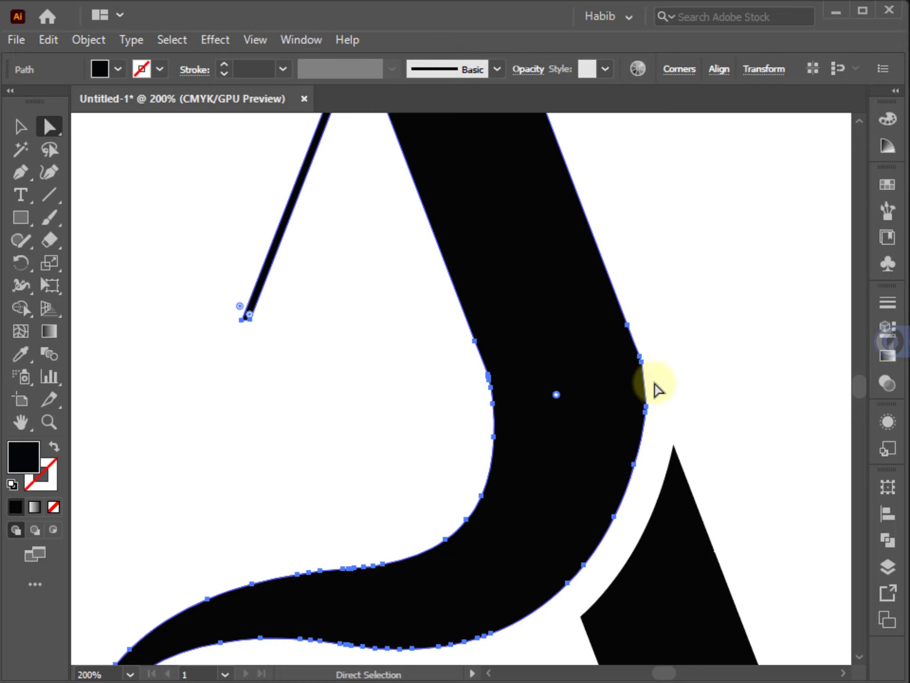
alt+scroll(641, 380, up, 2)
alt+scroll(640, 375, down, 1)
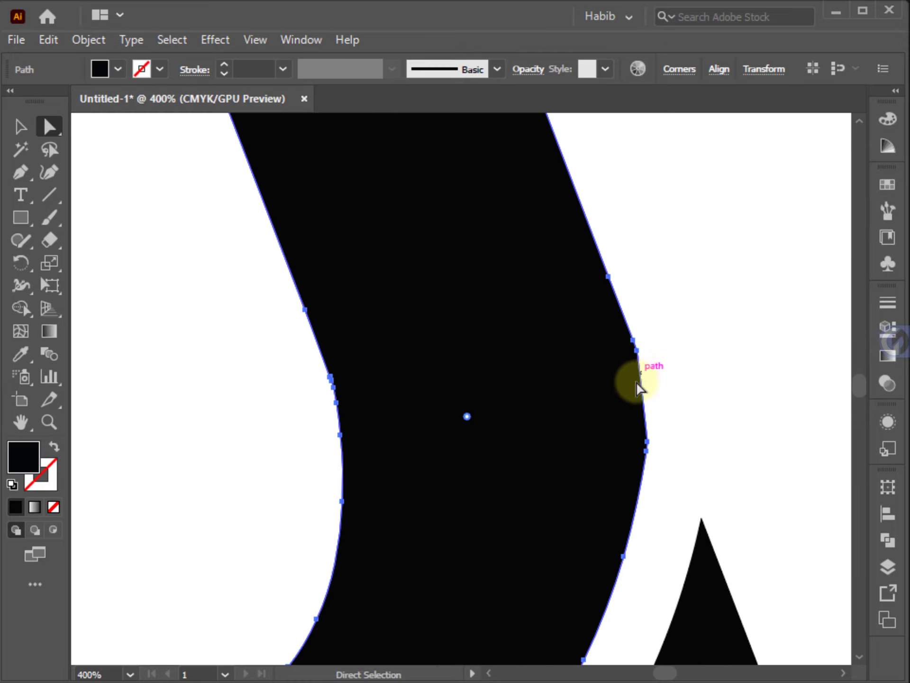
key(ctrl+z)
Step: Delete the extra anchor point just below the outer corner of the thick stroke's bend
alt+scroll(636, 405, up, 3)
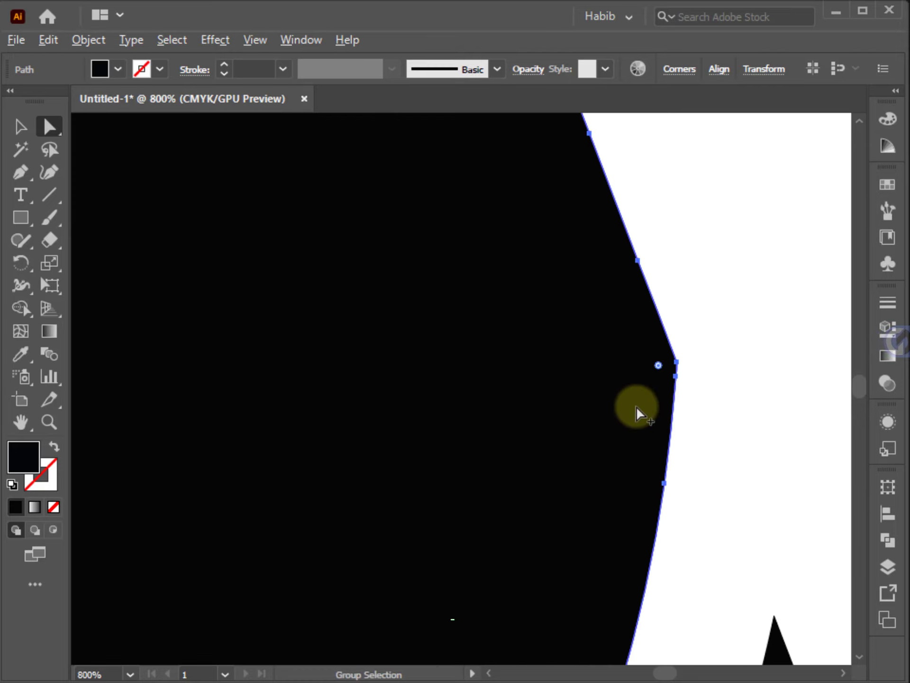
click(26, 184)
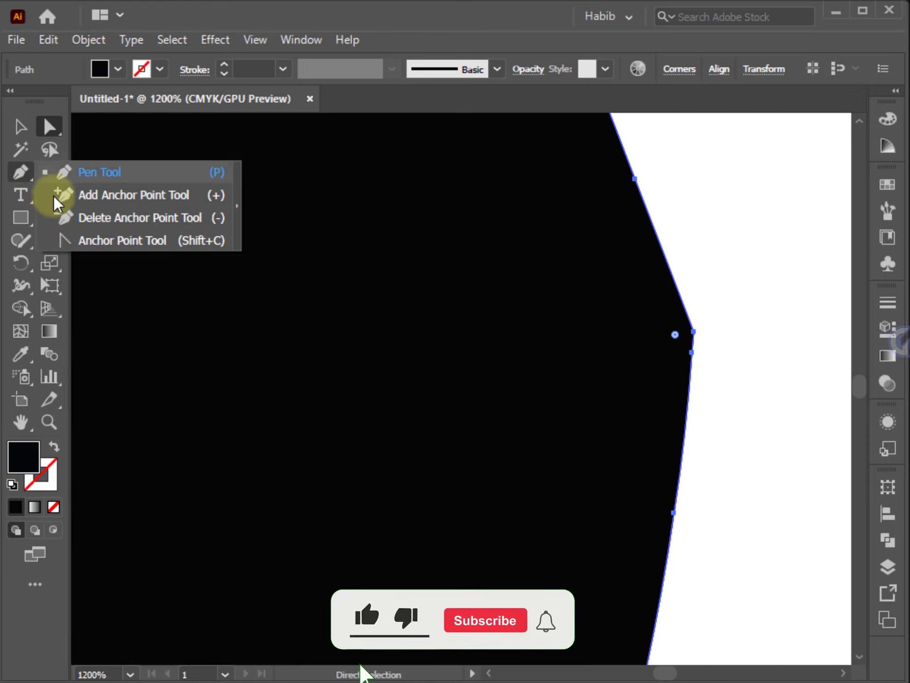
click(90, 224)
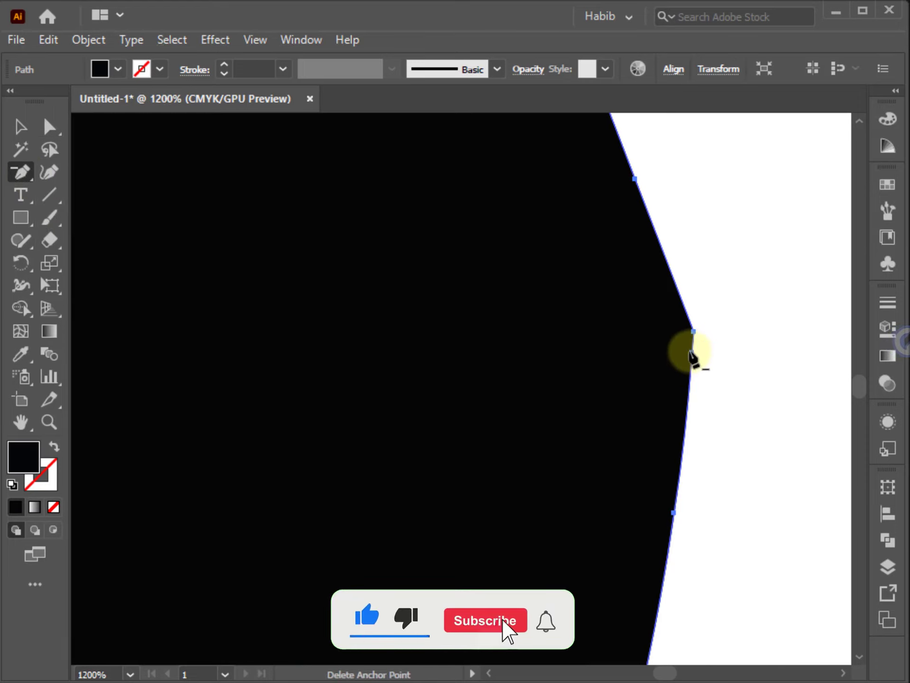
click(694, 355)
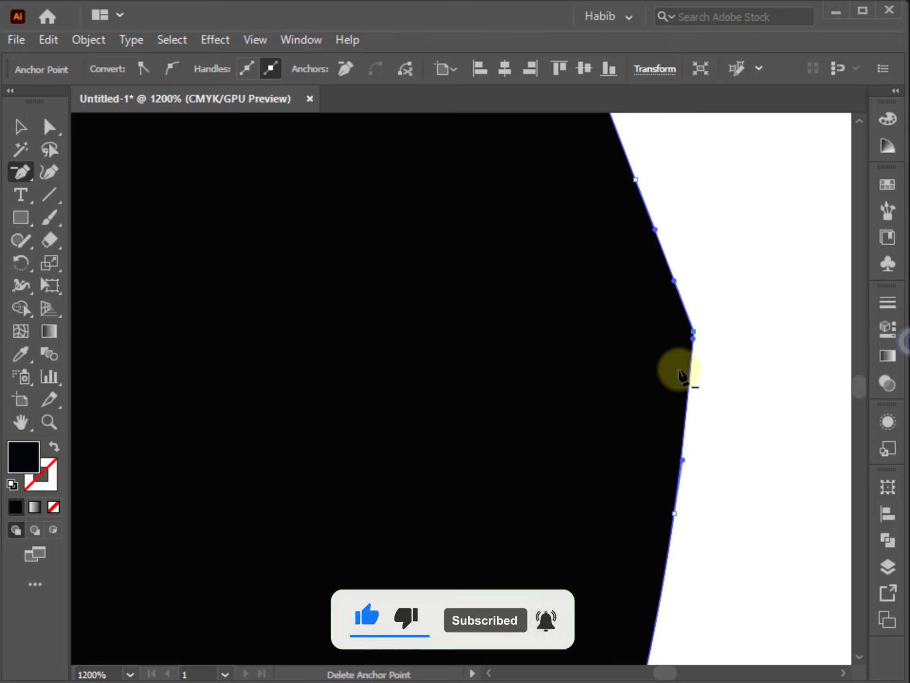
Step: Round the outer corner of the thick stroke's bend as far as its live corner allows
alt+scroll(677, 372, down, 2)
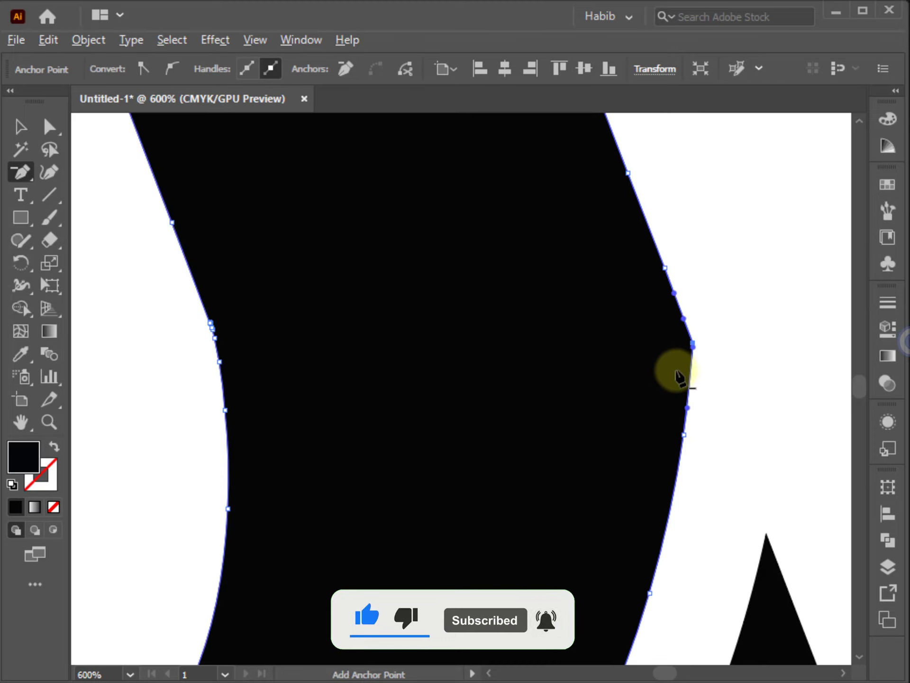
click(58, 135)
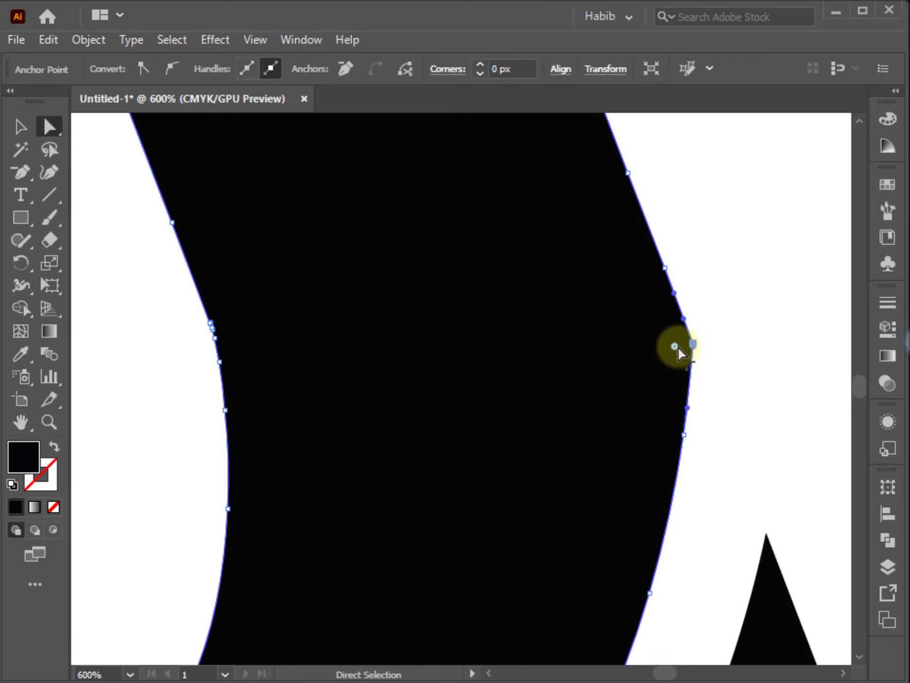
drag(678, 349, 372, 354)
click(747, 349)
scroll(732, 368, down, 3)
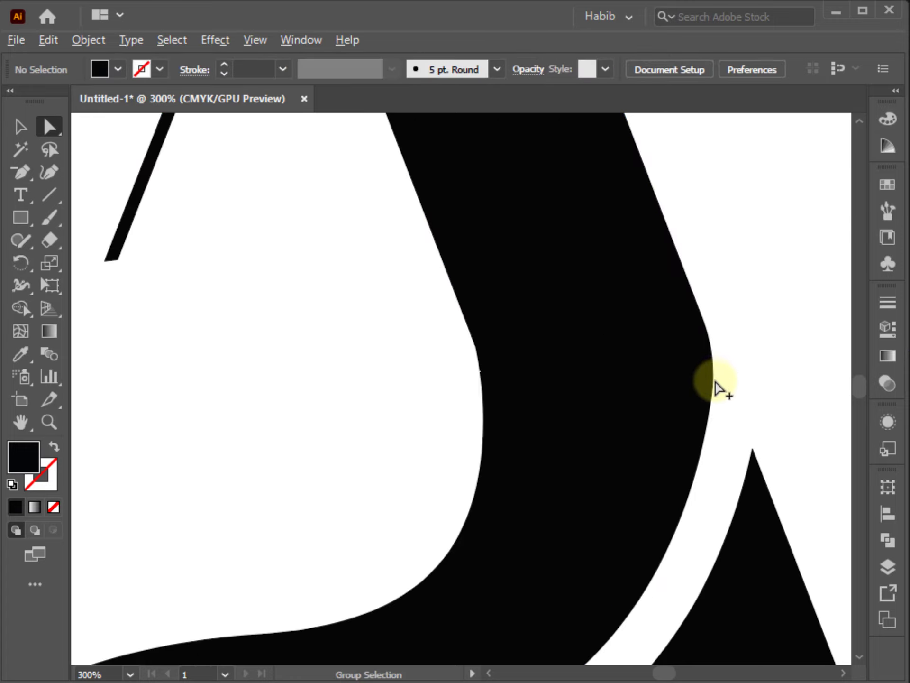
scroll(715, 386, up, 2)
click(637, 398)
scroll(636, 398, down, 3)
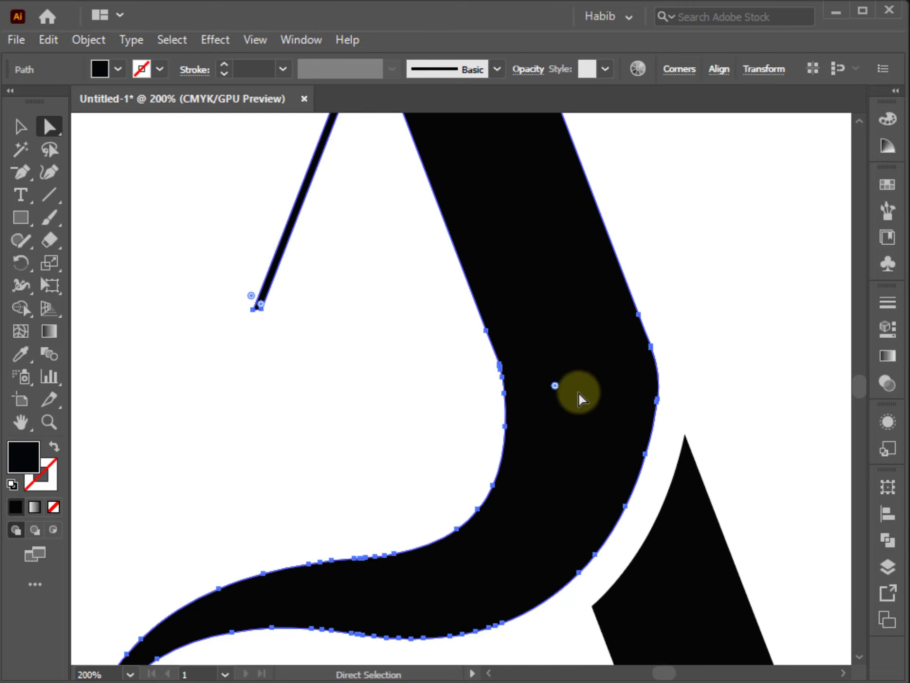
drag(559, 385, 376, 400)
click(720, 376)
Step: Smooth the inner corner where the thick stroke curves into the crossbar with the Smooth tool, and deselect the shape
scroll(540, 384, up, 2)
click(542, 383)
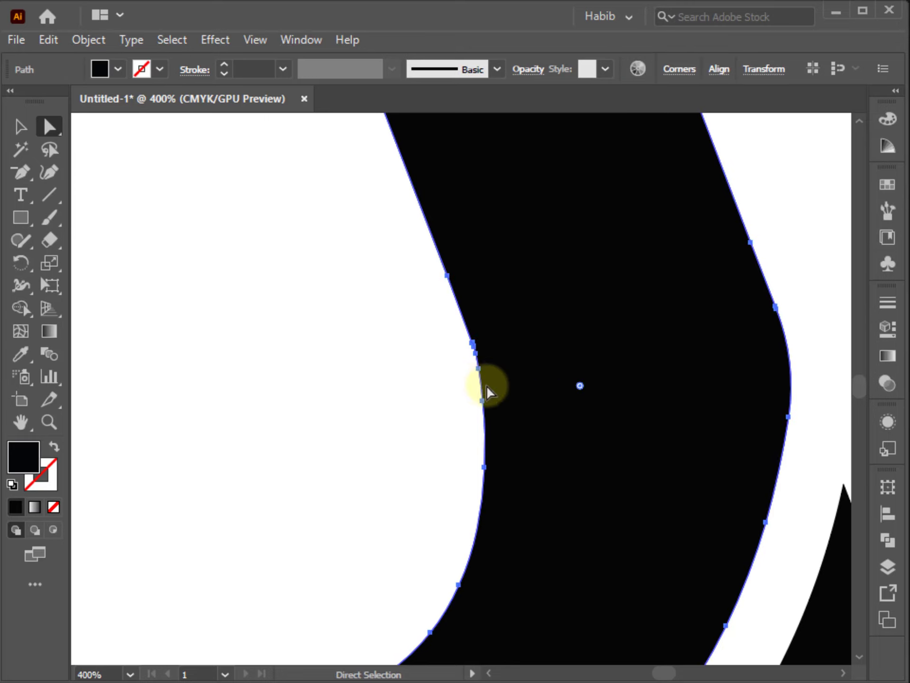
scroll(466, 386, up, 1)
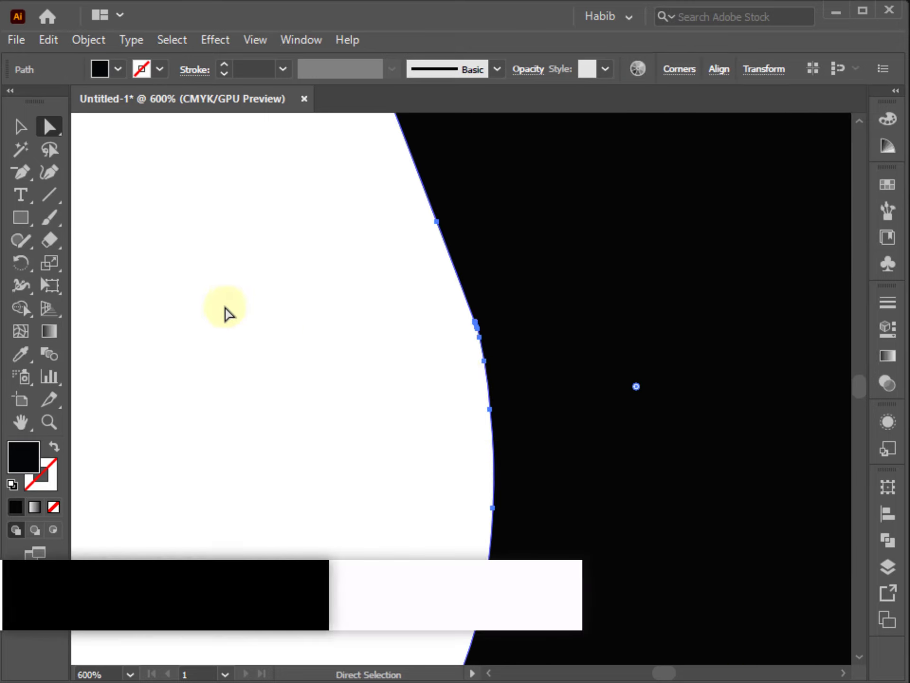
click(19, 240)
click(85, 283)
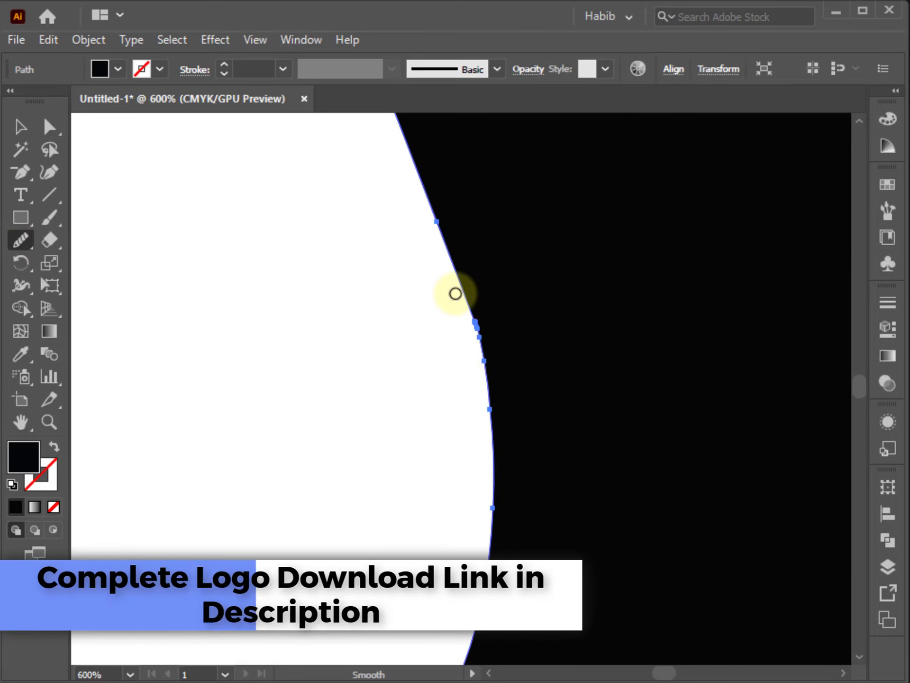
mouse_move(463, 291)
mouse_down()
mouse_move(477, 344)
mouse_move(471, 368)
mouse_move(478, 325)
mouse_move(493, 427)
mouse_up()
scroll(453, 449, down, 5)
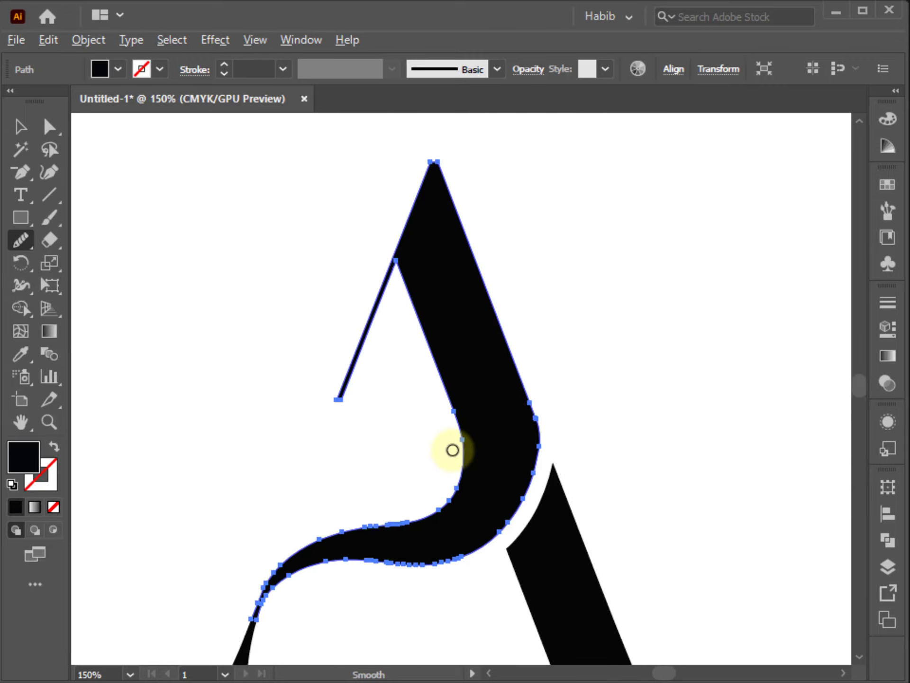
click(11, 127)
click(346, 270)
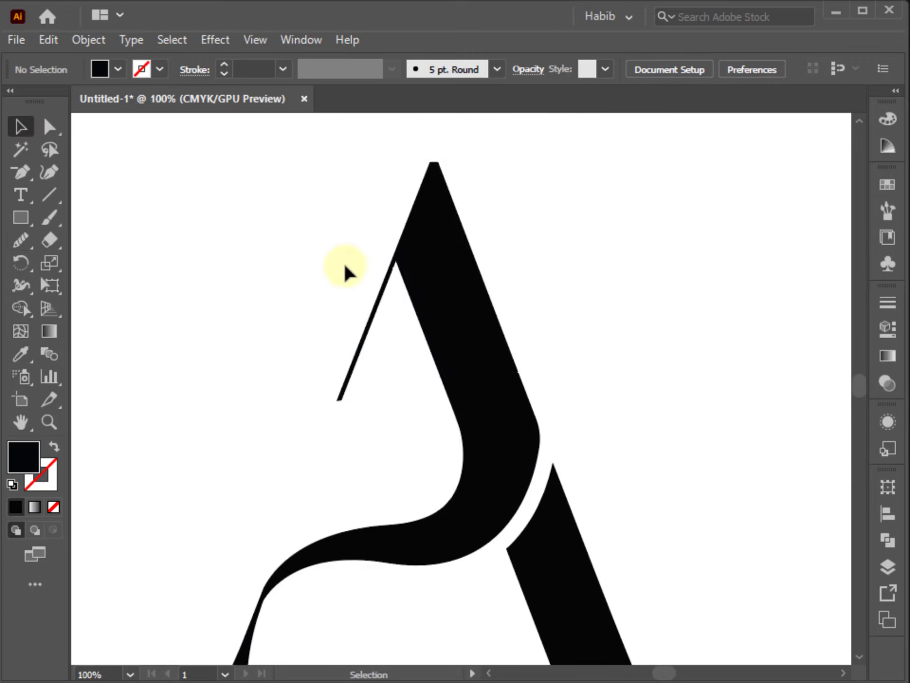
scroll(351, 269, down, 1)
drag(398, 327, 462, 318)
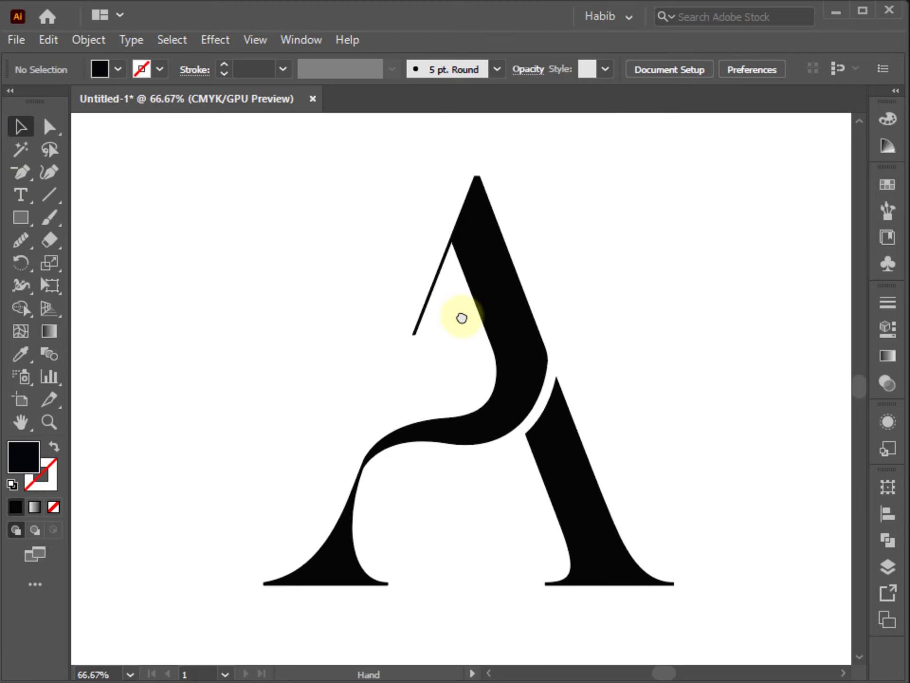